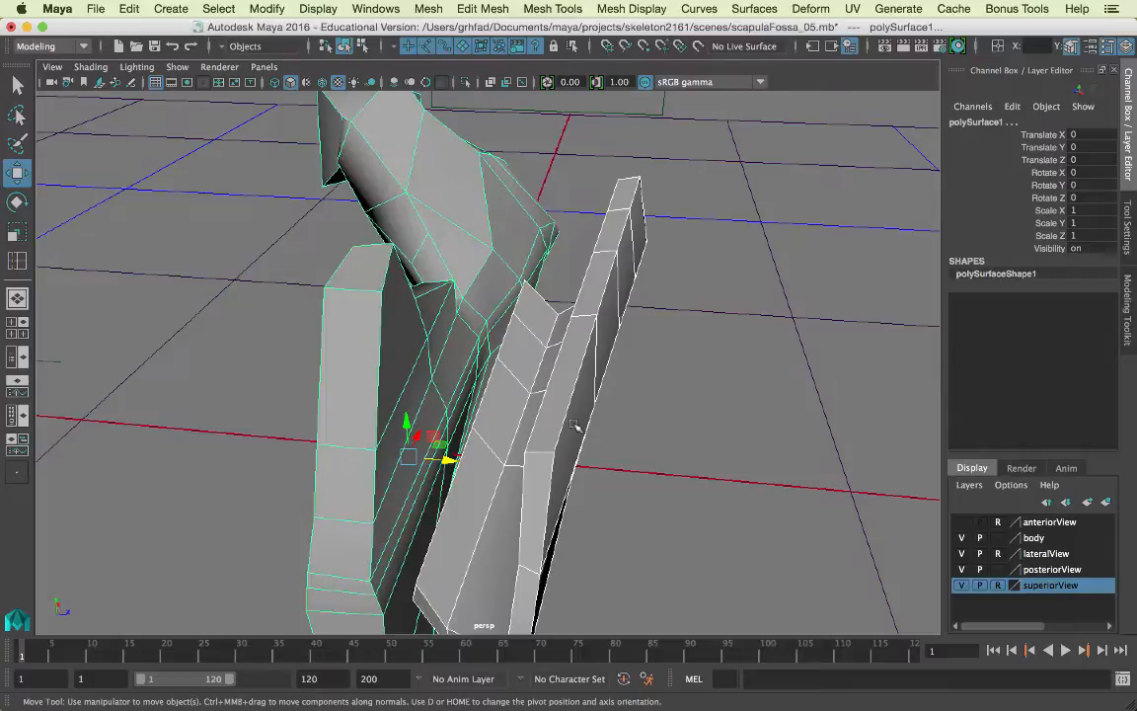
Step: Select both the scapula body mesh and the separate spine mesh beside it
{"action": "left_click_drag", "start_coordinate": [576, 427], "coordinate": [525, 159], "text": "alt"}
{"action": "left_click", "coordinate": [582, 339]}
{"action": "left_click", "coordinate": [502, 329]}
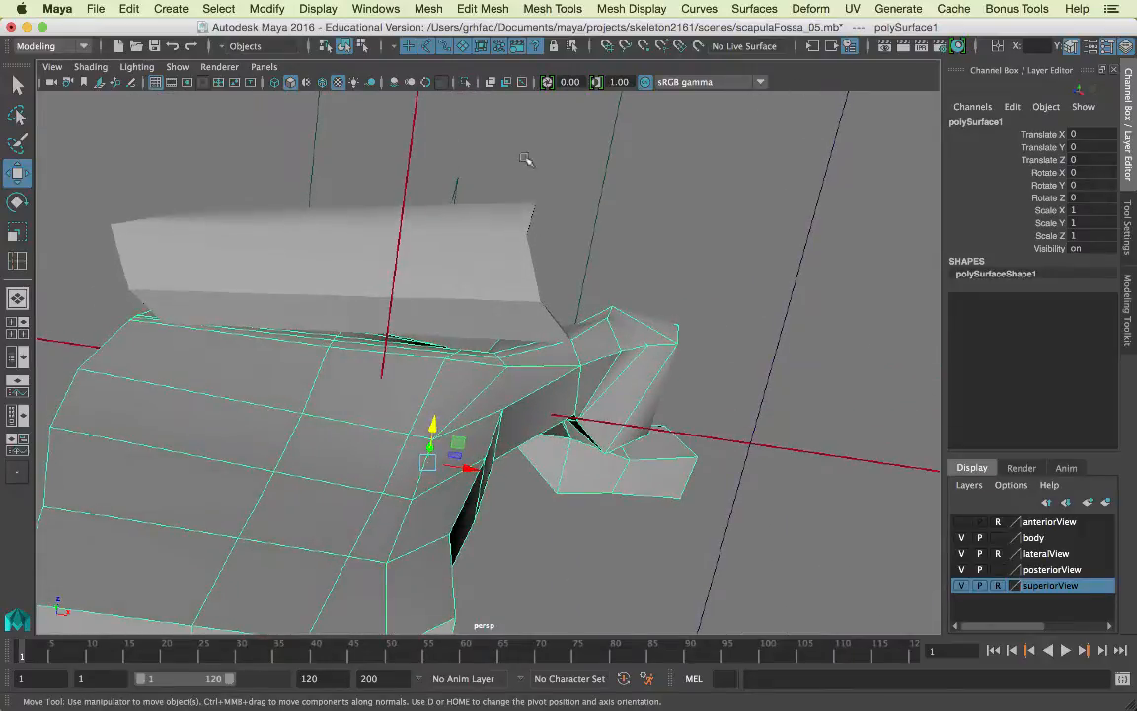
{"action": "left_click", "coordinate": [449, 288]}
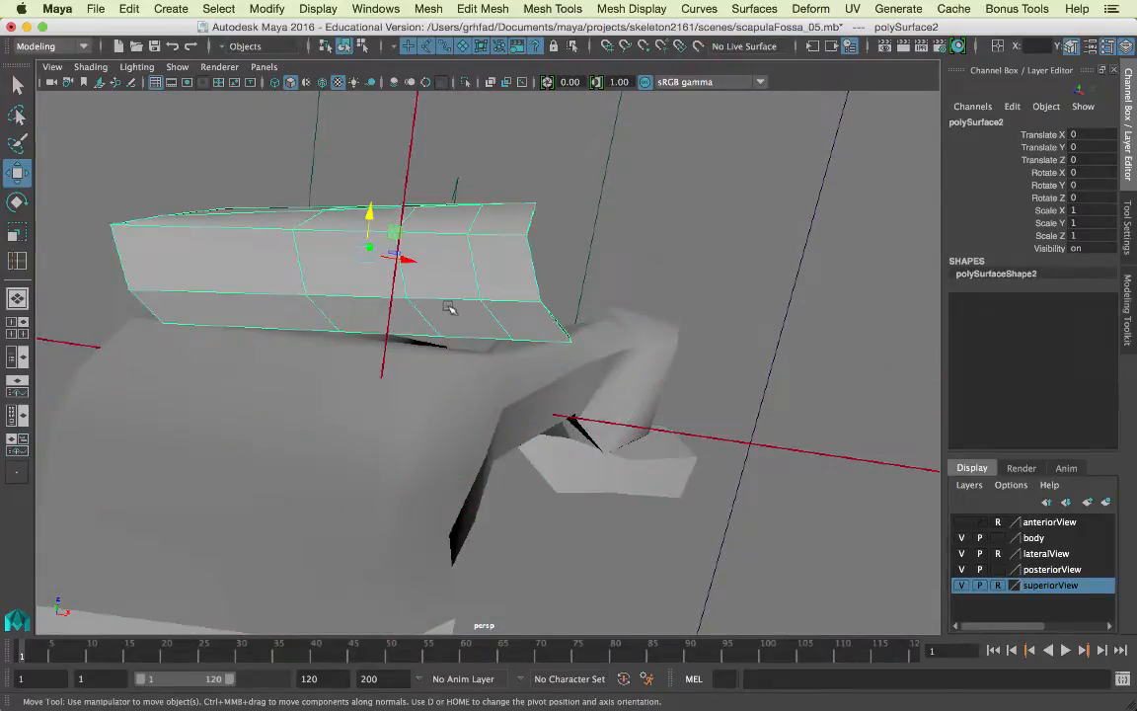
{"action": "left_click", "coordinate": [396, 416], "text": "shift"}
{"action": "left_click_drag", "start_coordinate": [396, 419], "coordinate": [426, 407], "text": "alt"}
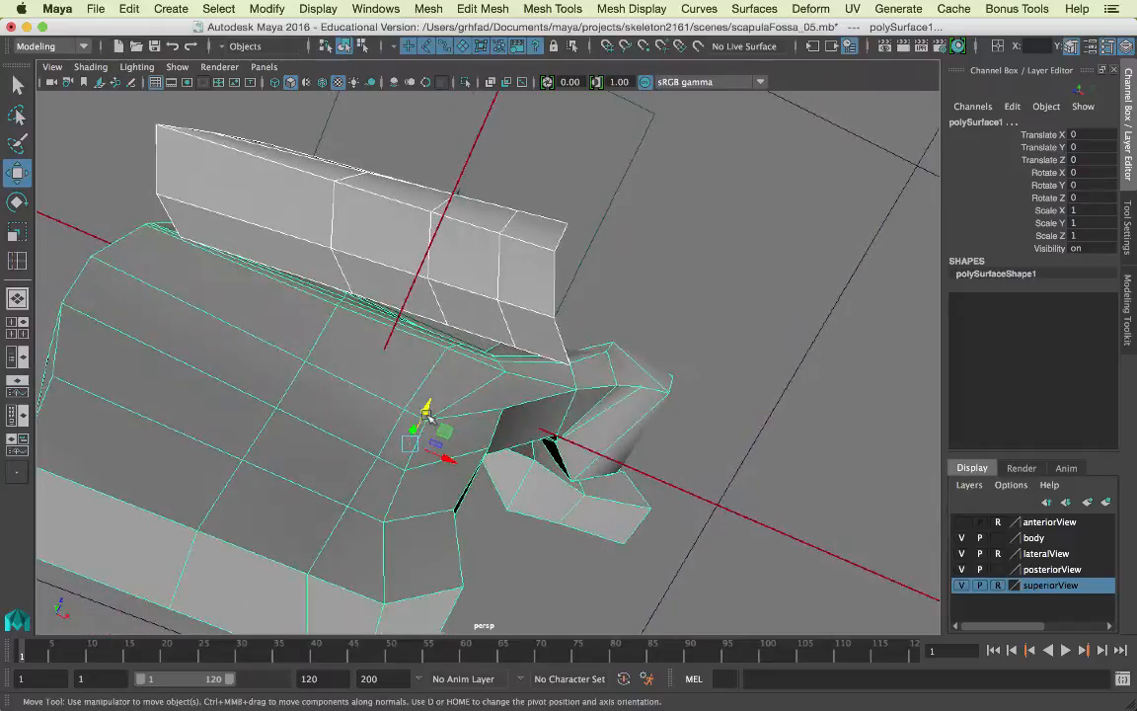
{"action": "right_click_drag", "start_coordinate": [427, 409], "coordinate": [518, 428], "text": "alt"}
{"action": "left_click_drag", "start_coordinate": [518, 428], "coordinate": [534, 424], "text": "alt"}
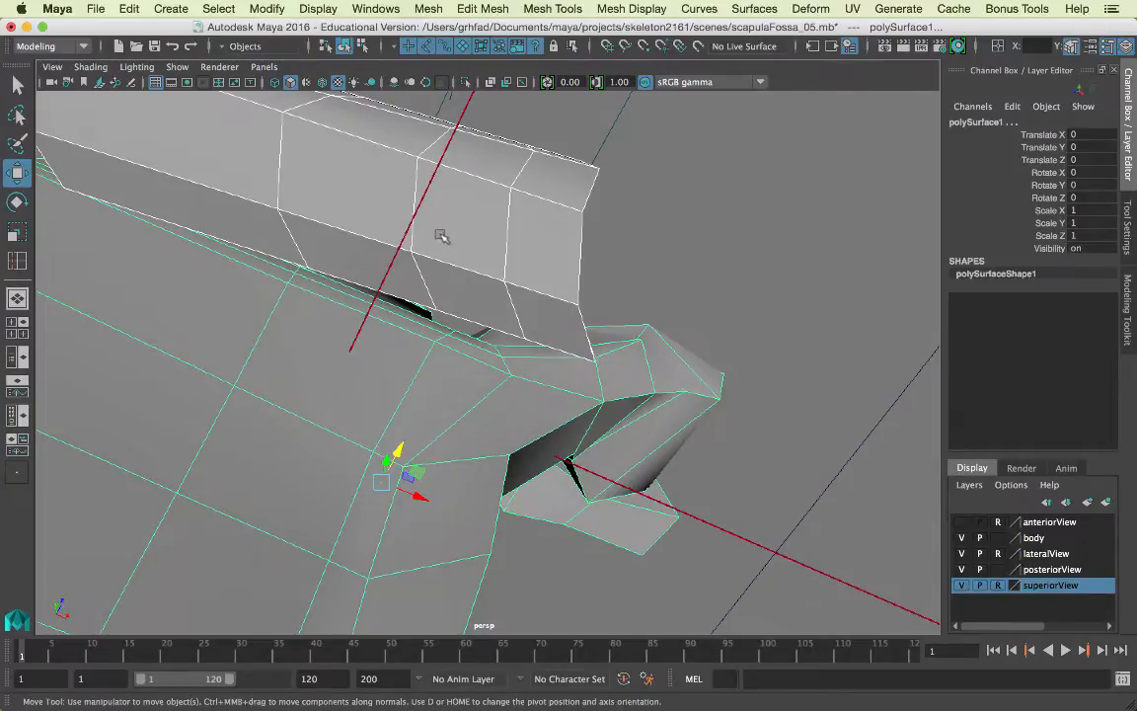
{"action": "left_click", "coordinate": [127, 9]}
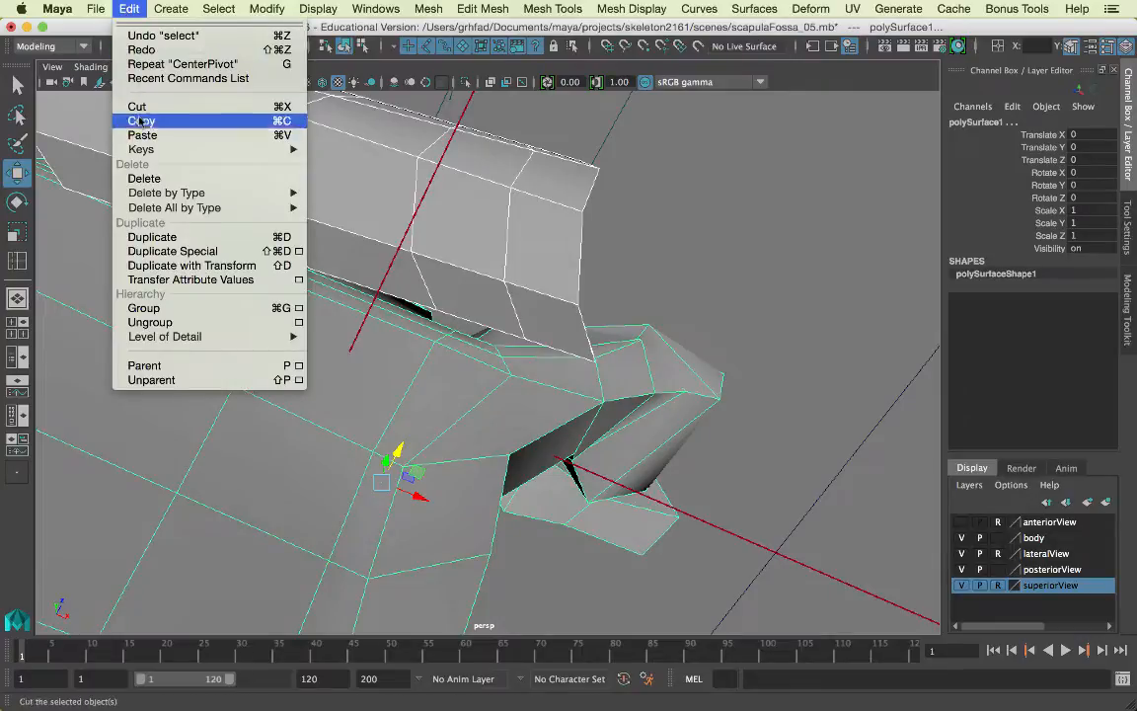
{"action": "mouse_move", "coordinate": [143, 202]}
{"action": "left_click", "coordinate": [360, 202]}
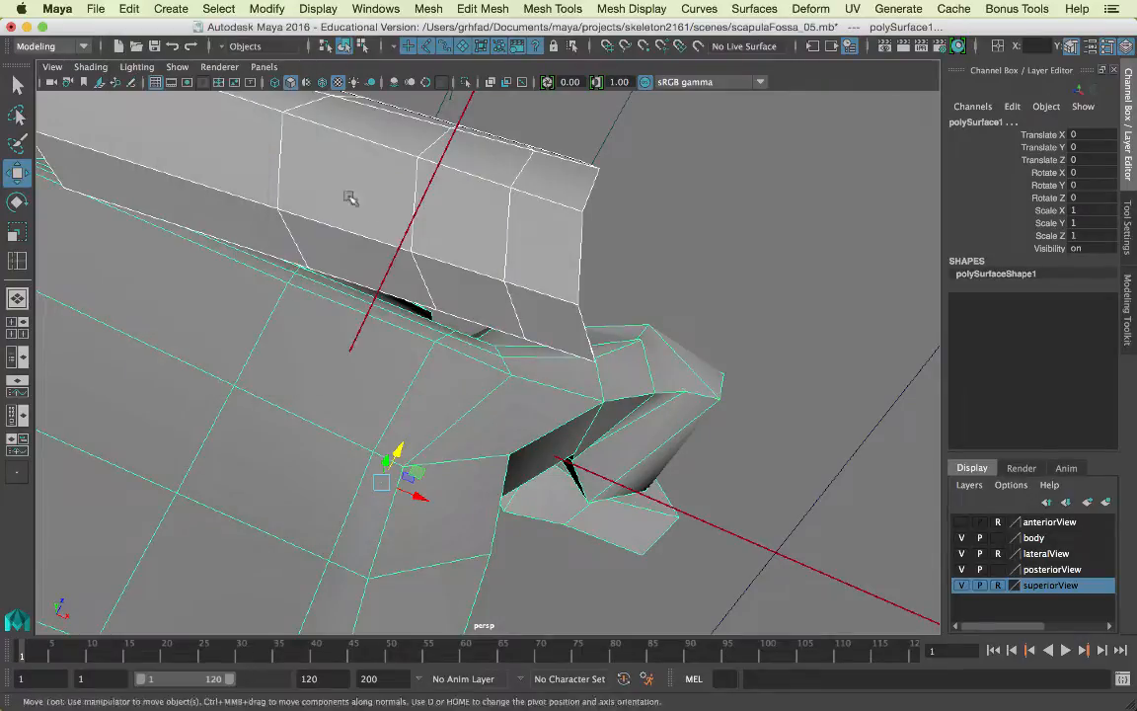
Step: Freeze the transformations and center the pivots of the two selected meshes
{"action": "left_click", "coordinate": [255, 9]}
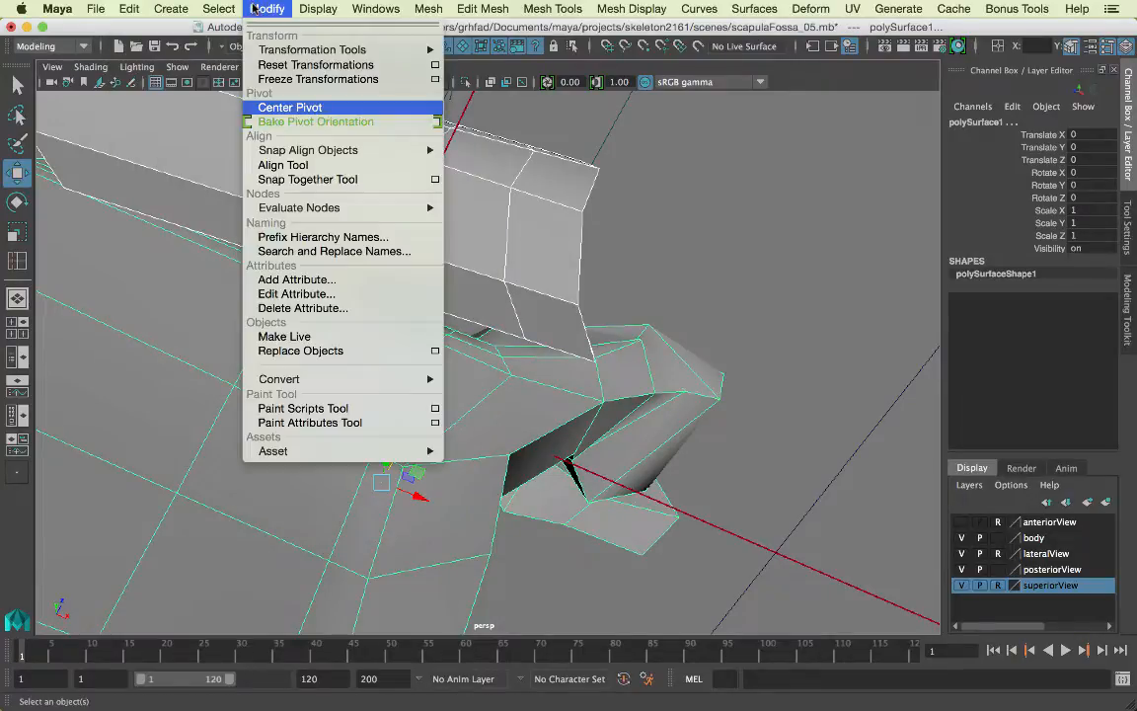
{"action": "left_click", "coordinate": [268, 79]}
{"action": "left_click", "coordinate": [266, 9]}
{"action": "left_click", "coordinate": [275, 106]}
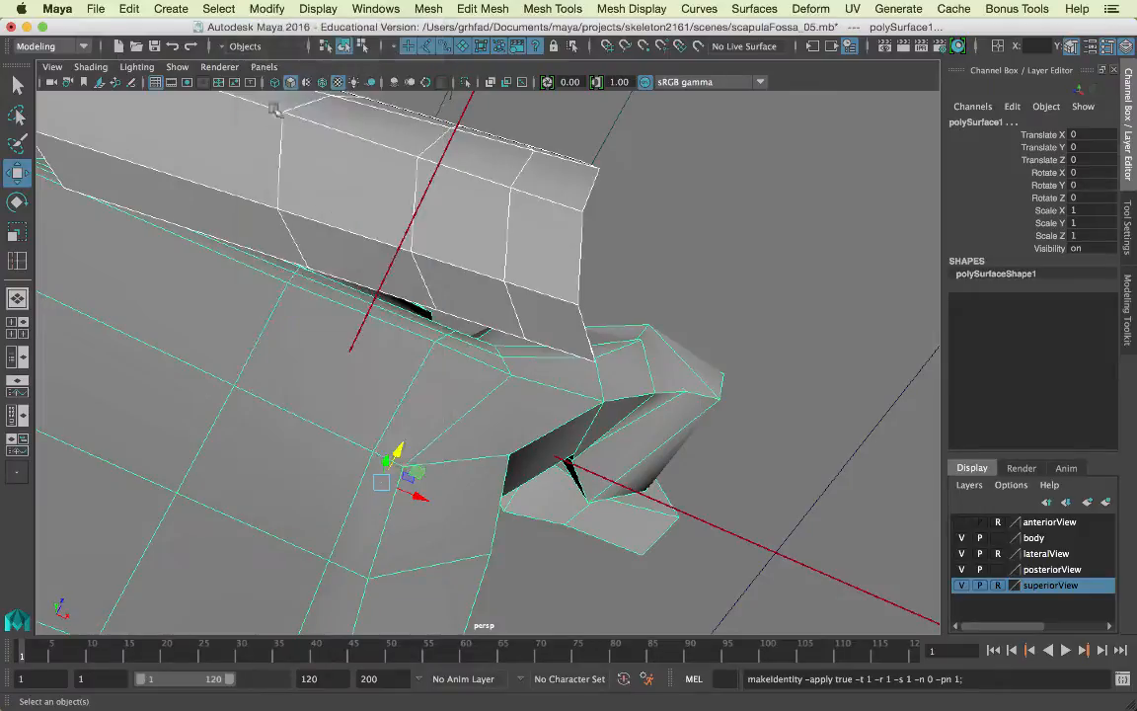
Step: Combine the scapula body and spine meshes into a single polygon object
{"action": "left_click", "coordinate": [429, 9]}
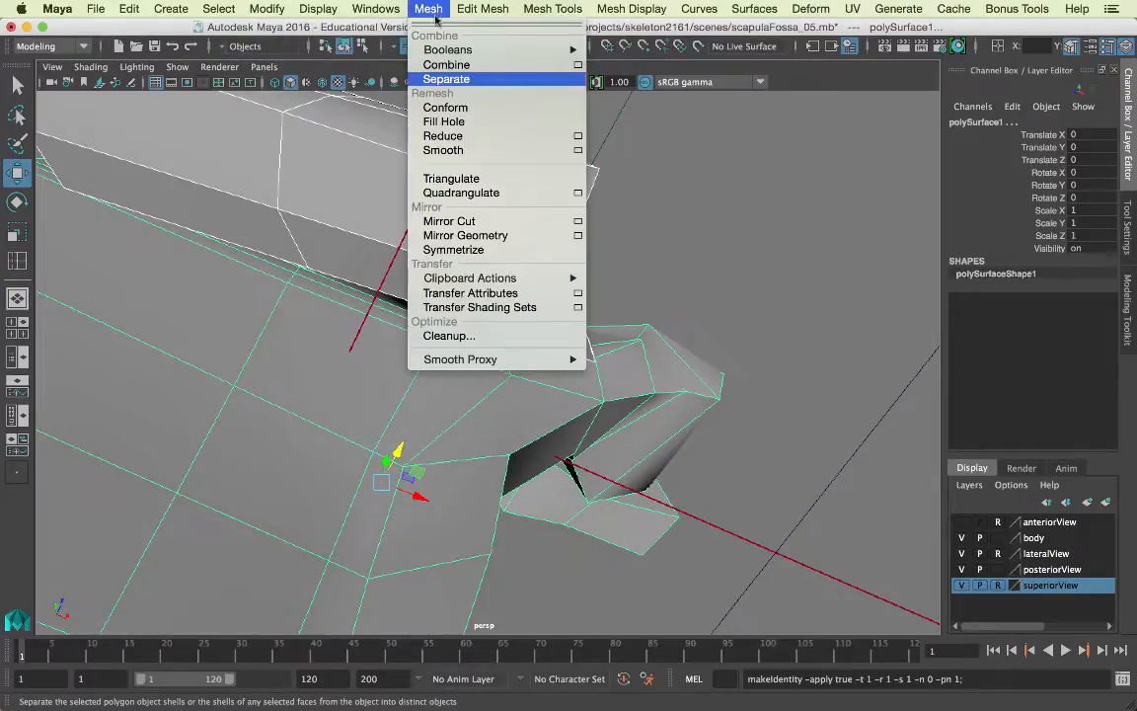
{"action": "left_click", "coordinate": [445, 64]}
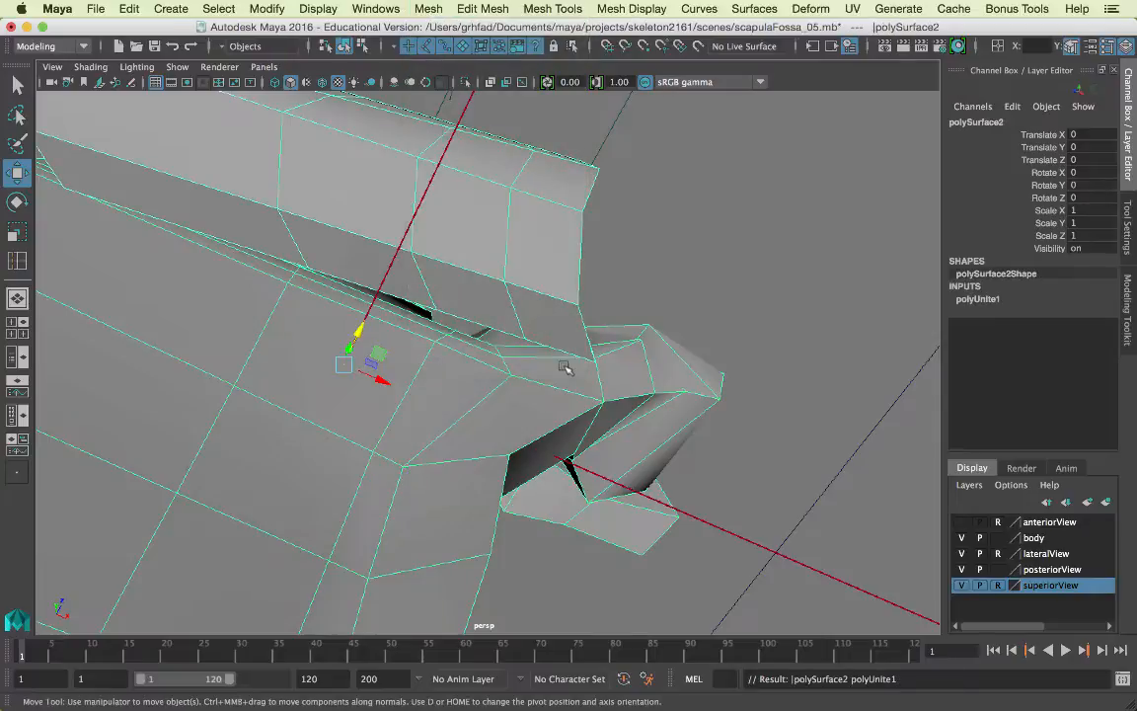
Step: Delete the strip of narrow faces on the scapula body that faces the spine piece, including the one at its outer end
{"action": "mouse_move", "coordinate": [508, 232]}
{"action": "right_mouse_down"}
{"action": "mouse_move", "coordinate": [504, 331]}
{"action": "mouse_move", "coordinate": [502, 255]}
{"action": "right_mouse_up"}
{"action": "left_click_drag", "start_coordinate": [701, 356], "coordinate": [677, 310], "text": "alt"}
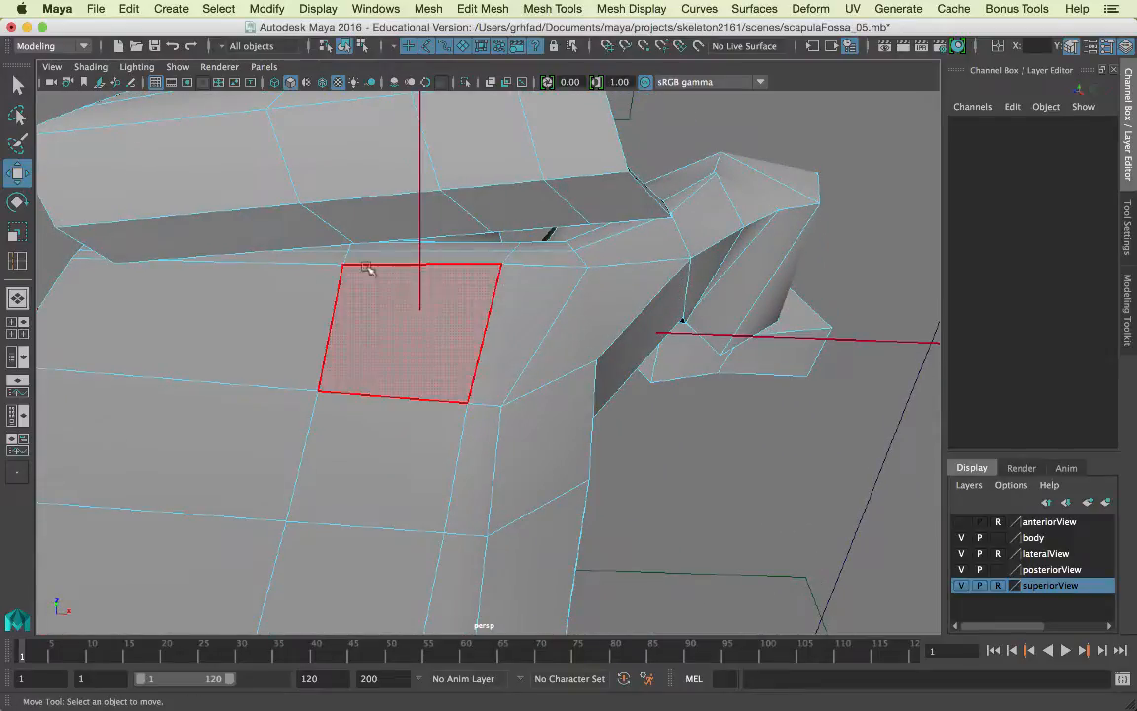
{"action": "left_click", "coordinate": [329, 261]}
{"action": "key", "text": "Delete"}
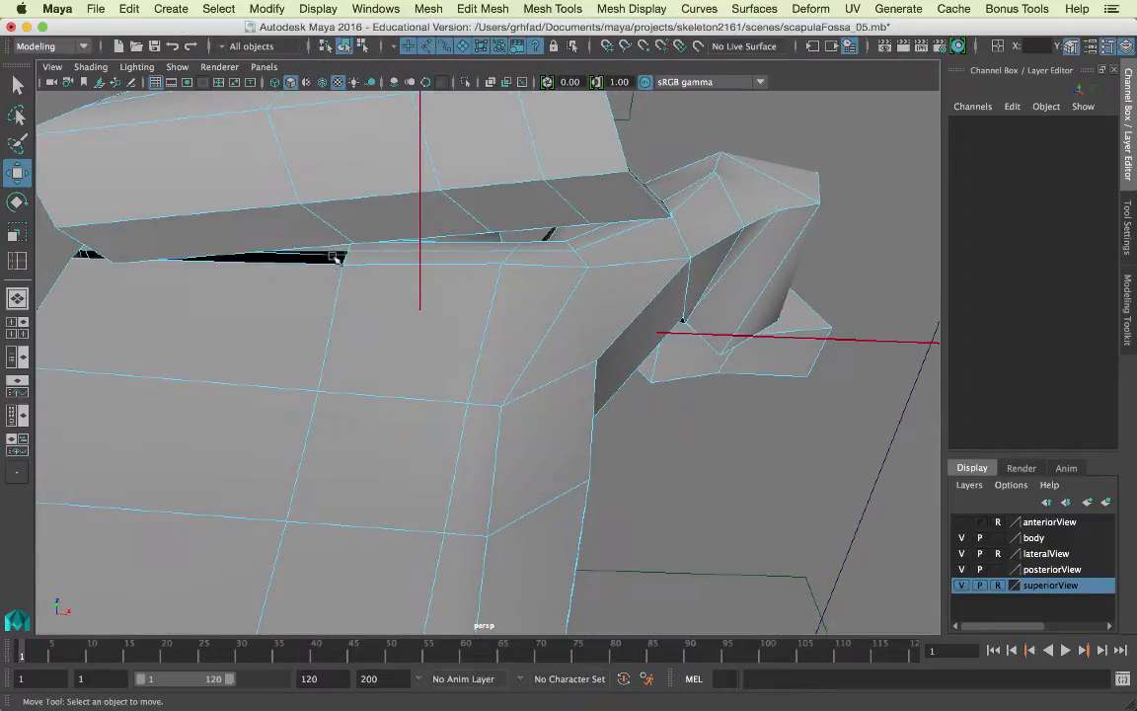
{"action": "left_click", "coordinate": [526, 259]}
{"action": "key", "text": "Delete"}
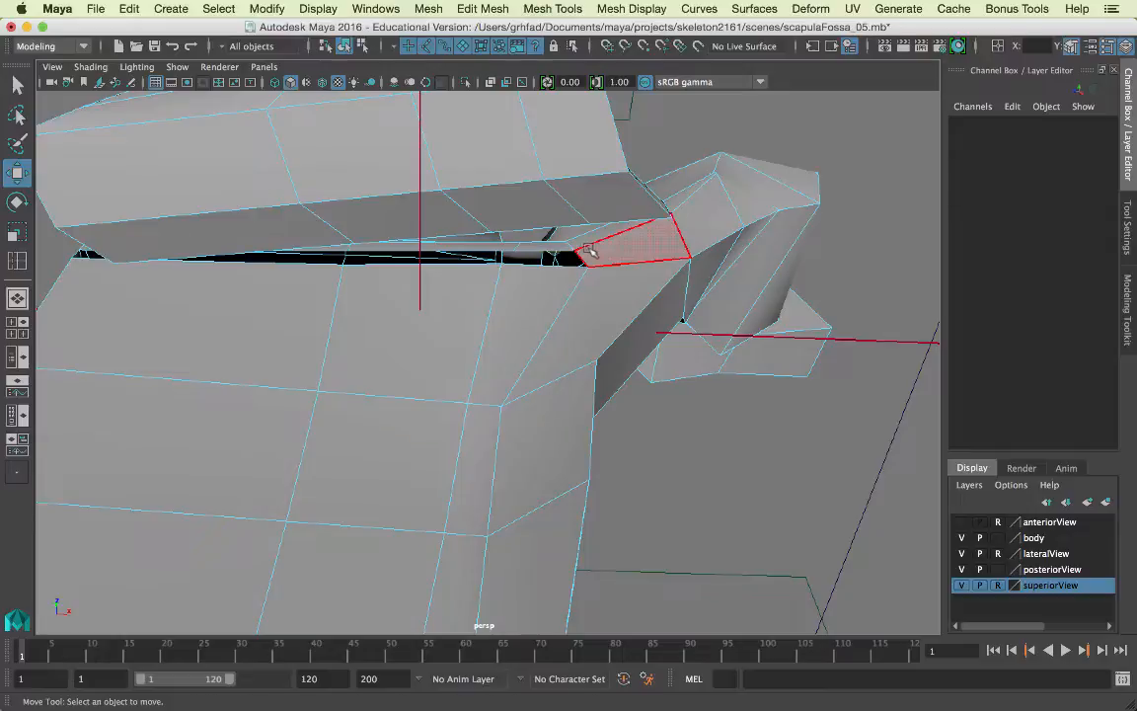
{"action": "left_click", "coordinate": [603, 252]}
{"action": "key", "text": "Delete"}
{"action": "left_click_drag", "start_coordinate": [691, 368], "coordinate": [785, 436], "text": "alt"}
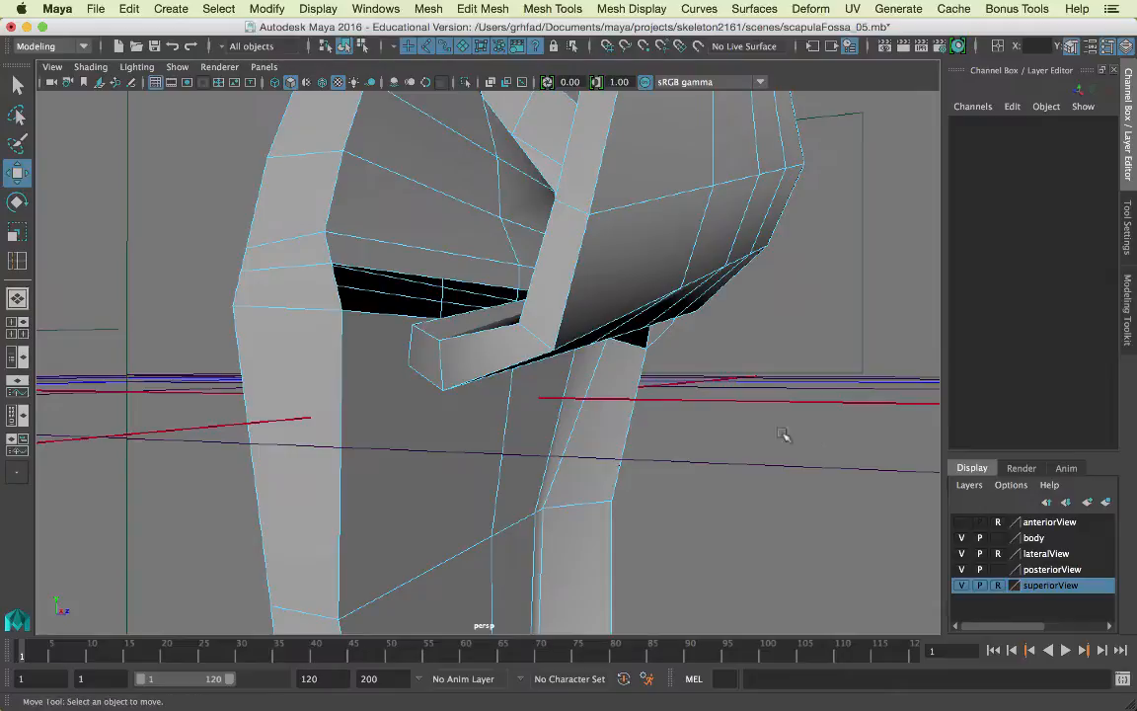
{"action": "left_click", "coordinate": [285, 269]}
{"action": "key", "text": "Delete"}
Step: Delete the narrow faces along the underside of the spine piece that face the scapula body
{"action": "left_click_drag", "start_coordinate": [386, 292], "coordinate": [427, 320], "text": "alt"}
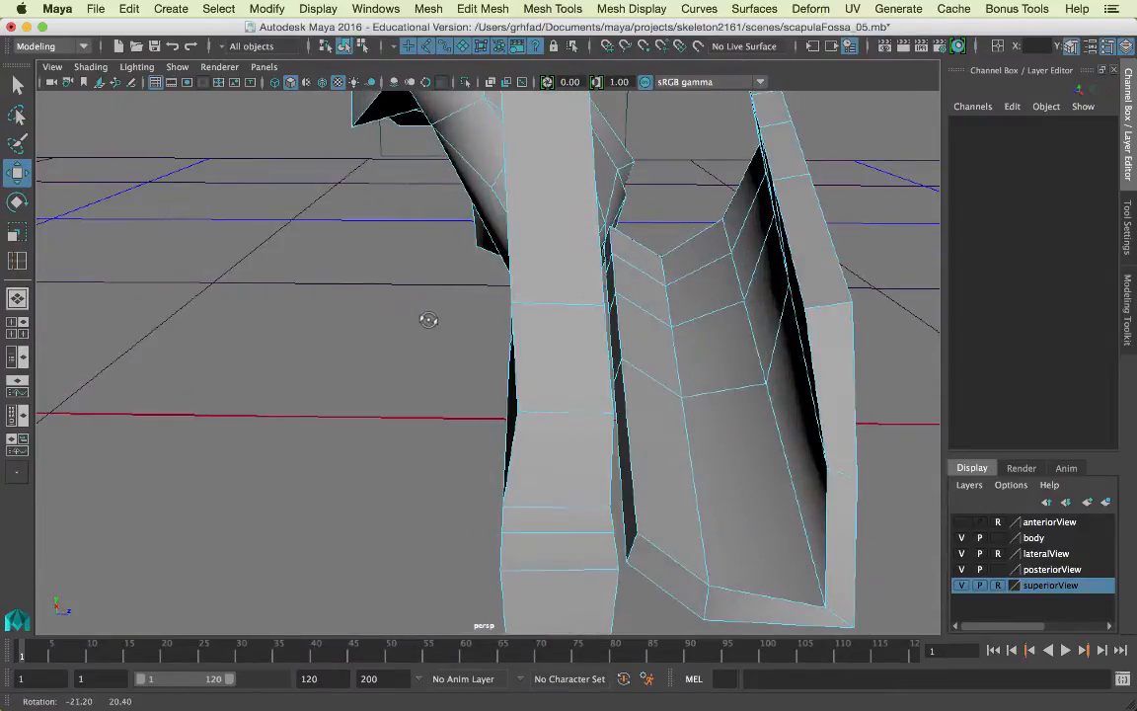
{"action": "left_click", "coordinate": [628, 488]}
{"action": "key", "text": "Delete"}
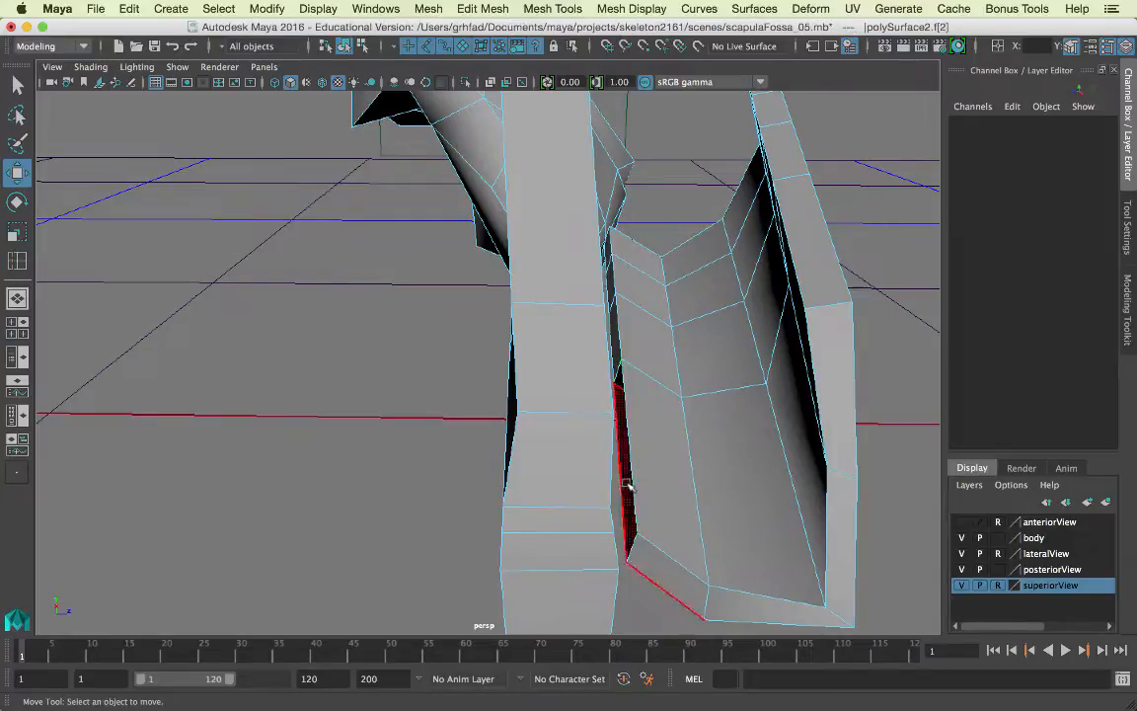
{"action": "left_click", "coordinate": [609, 267]}
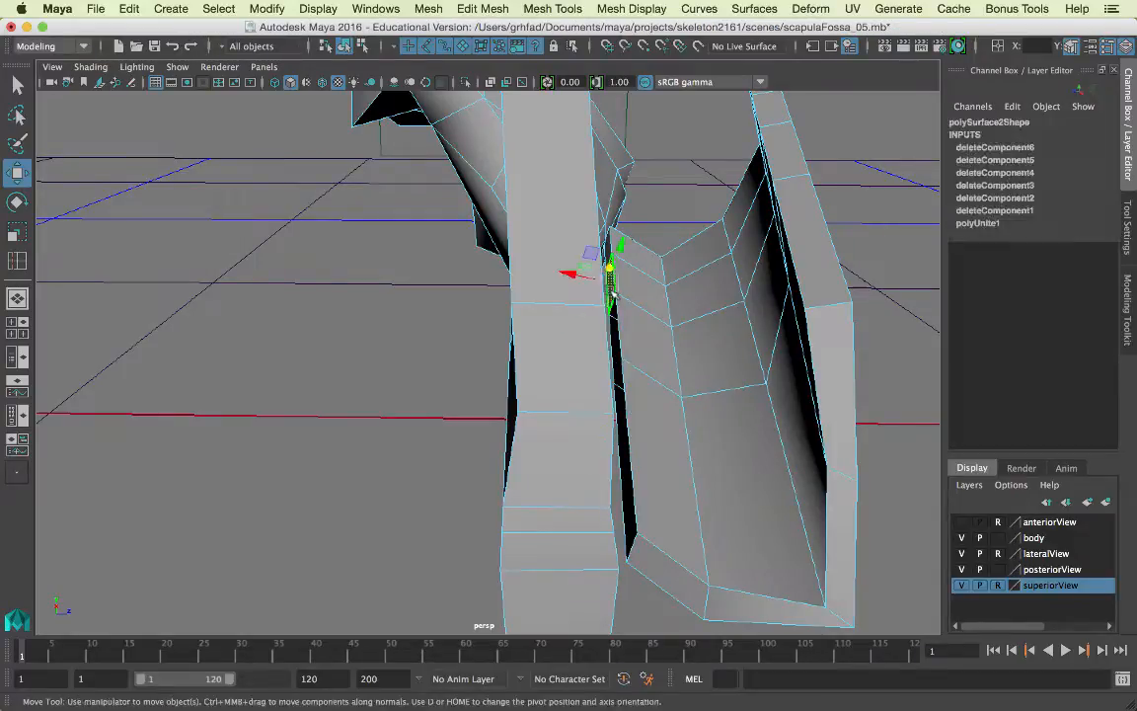
{"action": "key", "text": "Delete"}
{"action": "left_click", "coordinate": [609, 252]}
{"action": "key", "text": "Delete"}
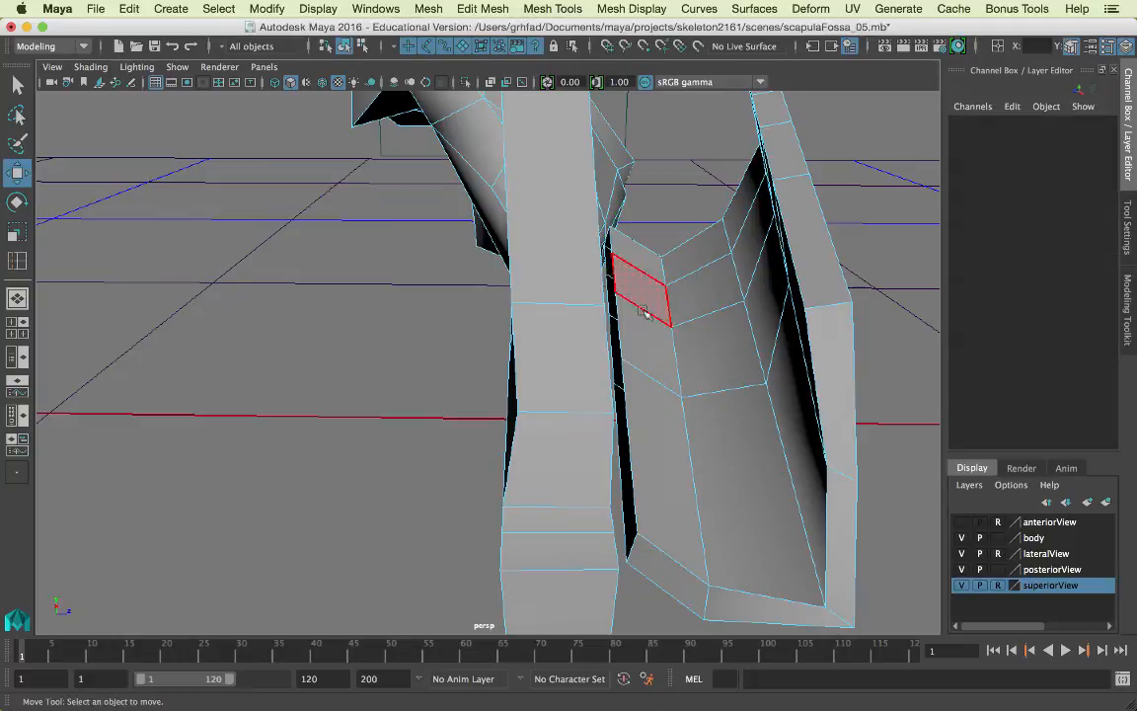
Step: Try to bridge the open border edges between the scapula body and the spine piece
{"action": "left_click_drag", "start_coordinate": [655, 375], "coordinate": [599, 375], "text": "alt"}
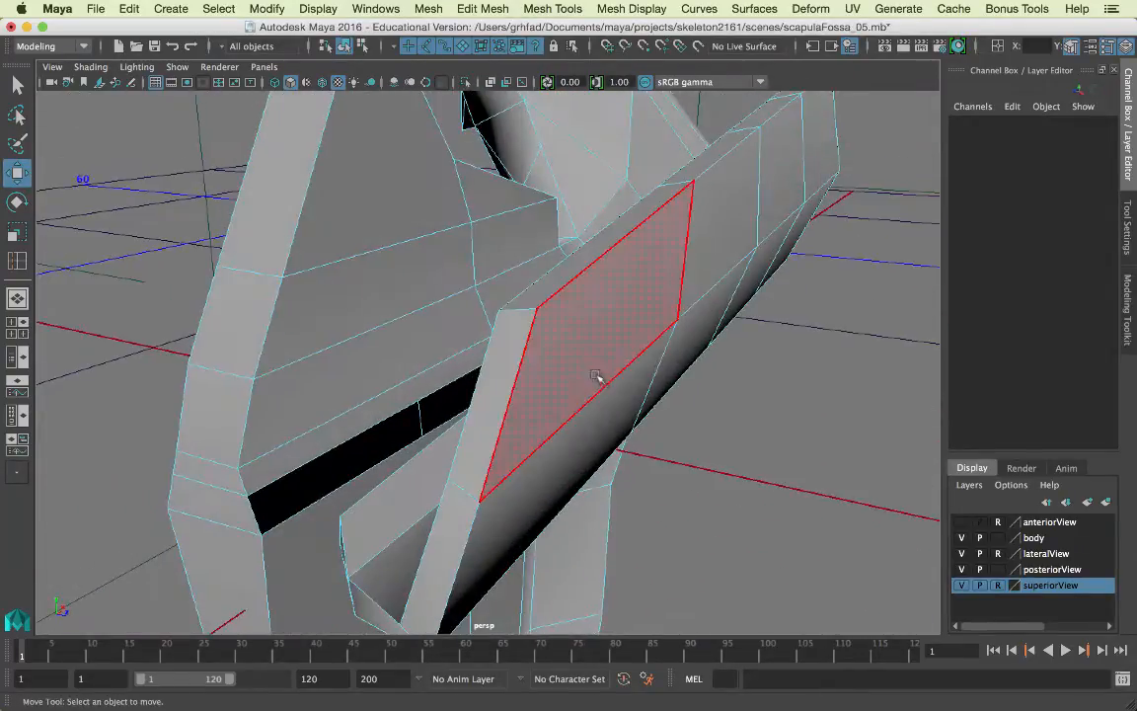
{"action": "right_click_drag", "start_coordinate": [591, 239], "coordinate": [675, 220]}
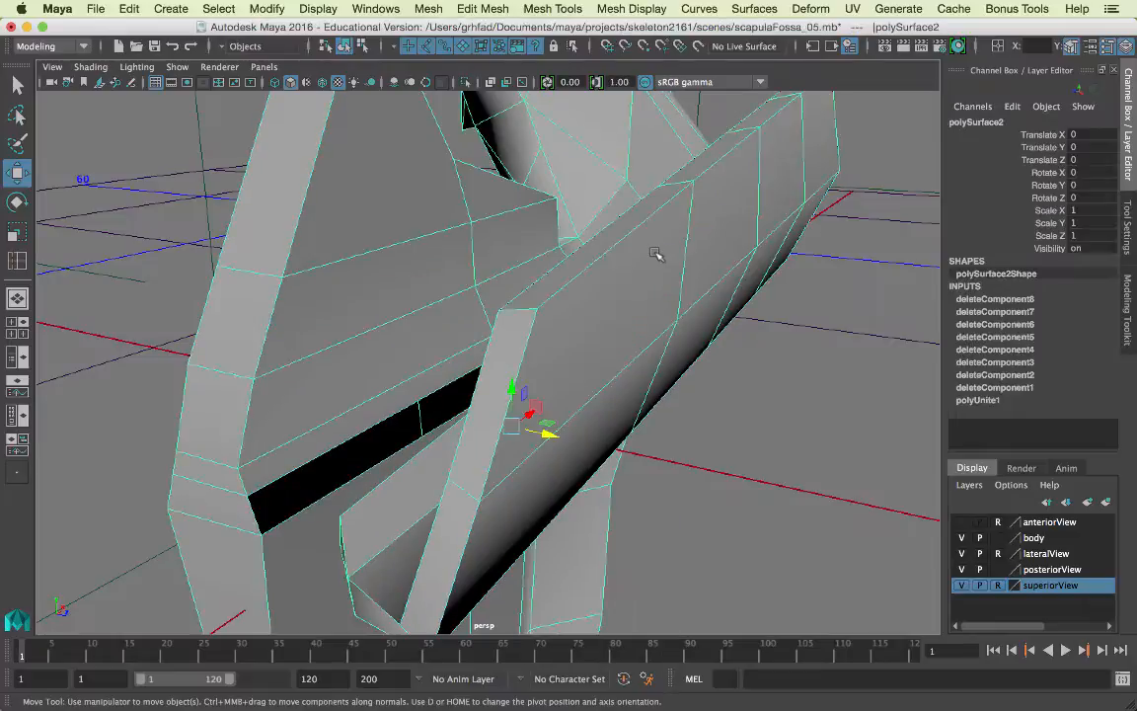
{"action": "left_click", "coordinate": [483, 9]}
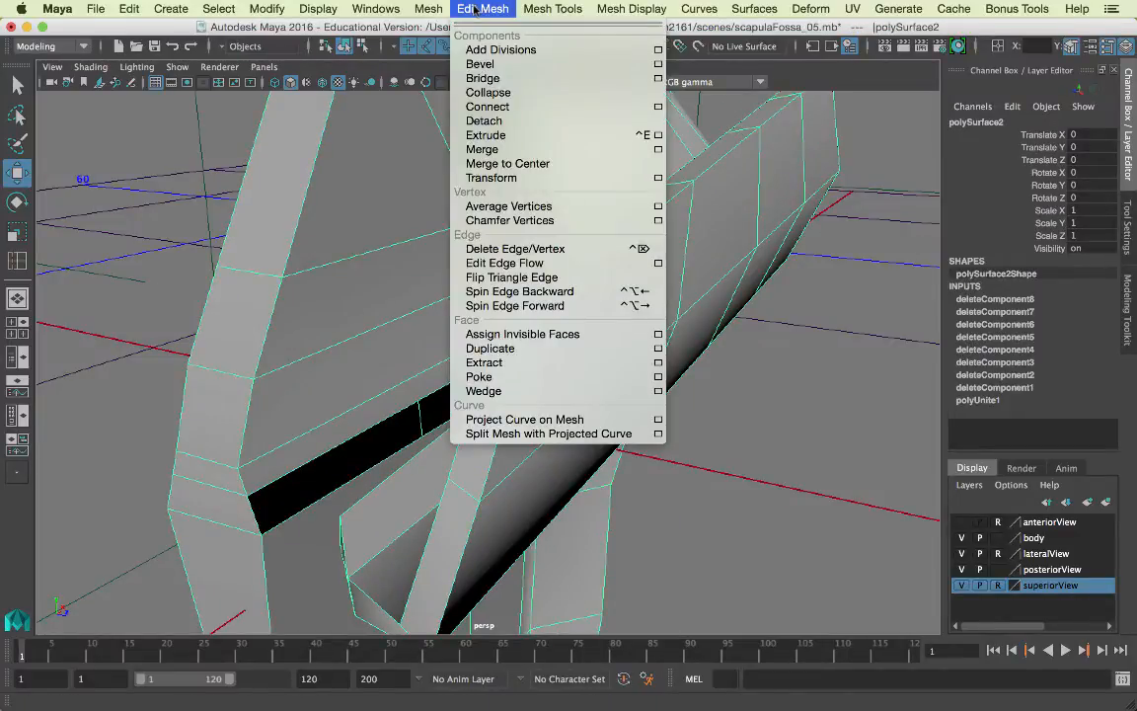
{"action": "left_click", "coordinate": [484, 76]}
{"action": "mouse_move", "coordinate": [581, 333]}
{"action": "left_mouse_down", "text": "alt"}
{"action": "mouse_move", "coordinate": [604, 320]}
{"action": "mouse_move", "coordinate": [569, 253]}
{"action": "mouse_move", "coordinate": [435, 217]}
{"action": "mouse_move", "coordinate": [355, 259]}
{"action": "mouse_move", "coordinate": [323, 294]}
{"action": "mouse_move", "coordinate": [368, 378]}
{"action": "mouse_move", "coordinate": [414, 399]}
{"action": "mouse_move", "coordinate": [488, 399]}
{"action": "mouse_move", "coordinate": [564, 356]}
{"action": "mouse_move", "coordinate": [578, 333]}
{"action": "left_mouse_up", "text": "alt"}
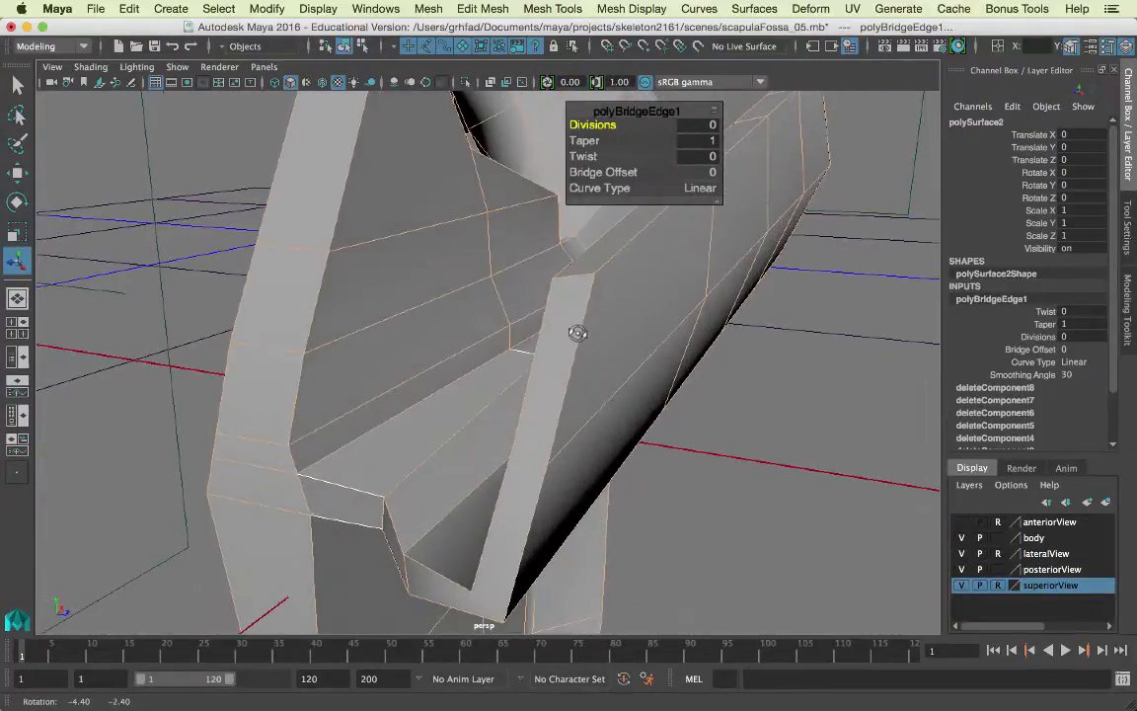
{"action": "right_click", "coordinate": [385, 525]}
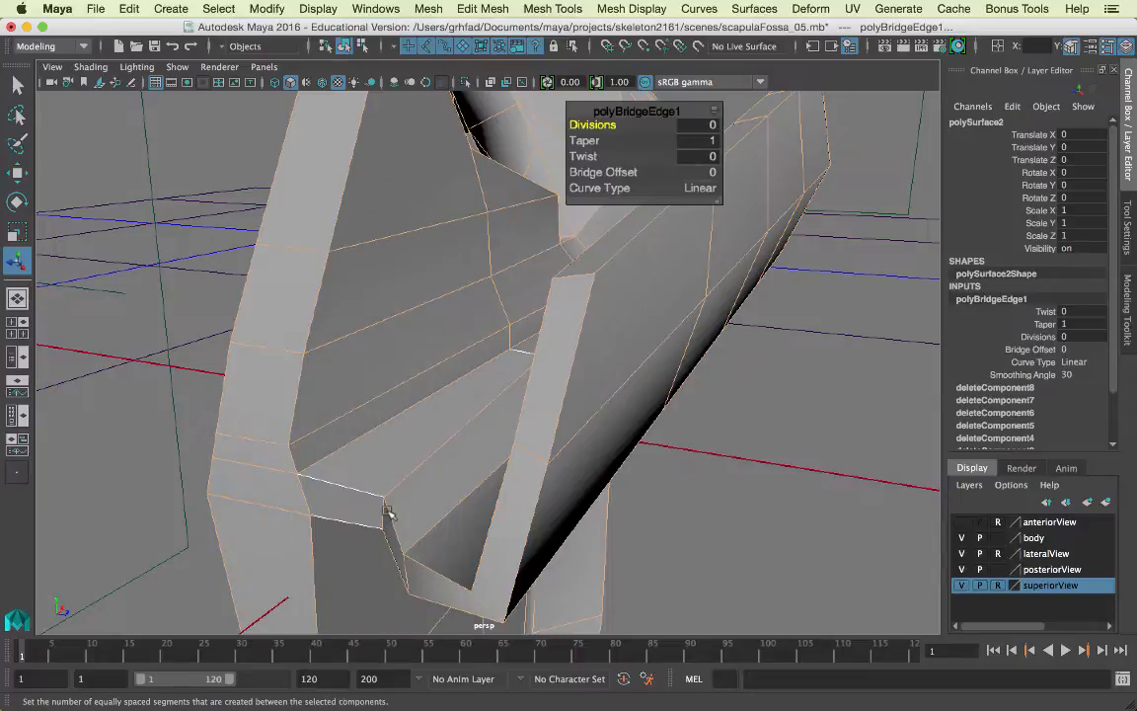
{"action": "key", "text": "z"}
Step: Try to append a polygon across the gap from the body's border edge to the spine piece, and undo it
{"action": "left_click_drag", "start_coordinate": [529, 516], "coordinate": [592, 462], "text": "alt"}
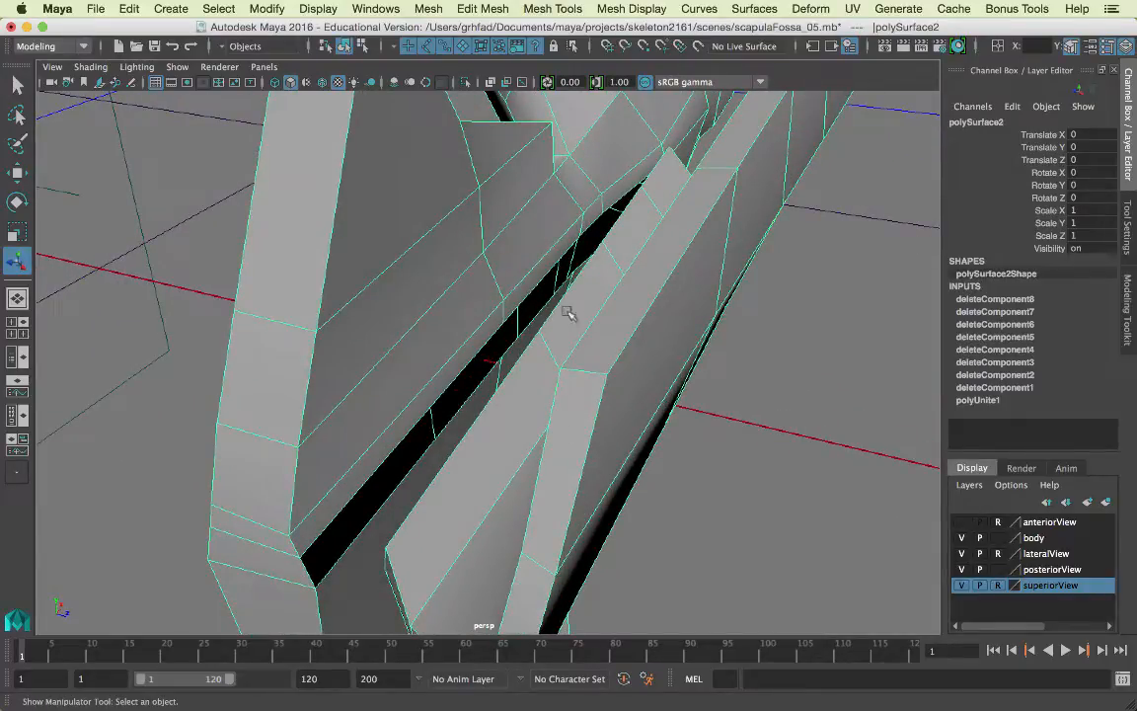
{"action": "left_click", "coordinate": [544, 9]}
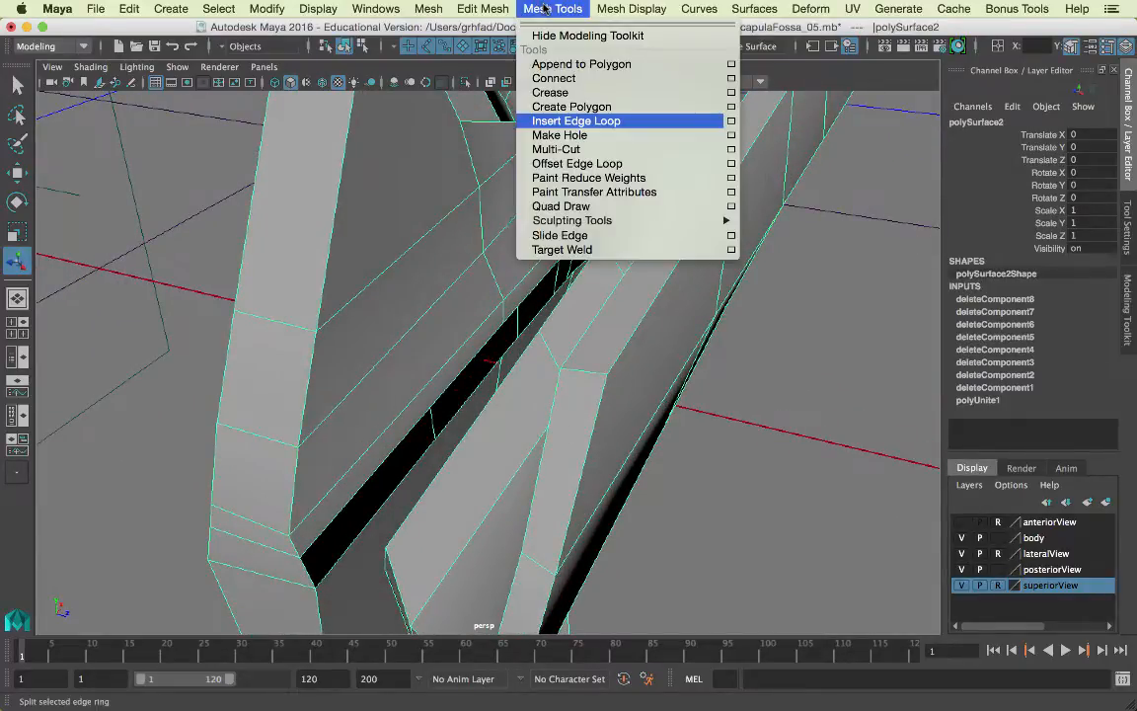
{"action": "left_click", "coordinate": [581, 65]}
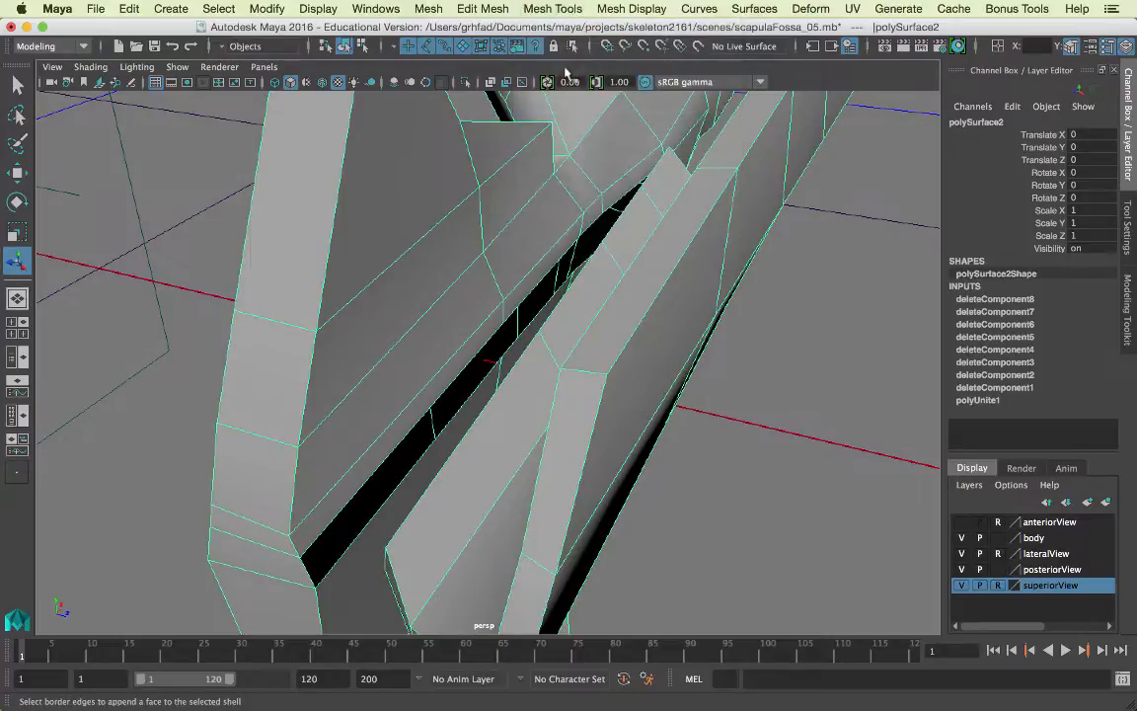
{"action": "left_click", "coordinate": [390, 454]}
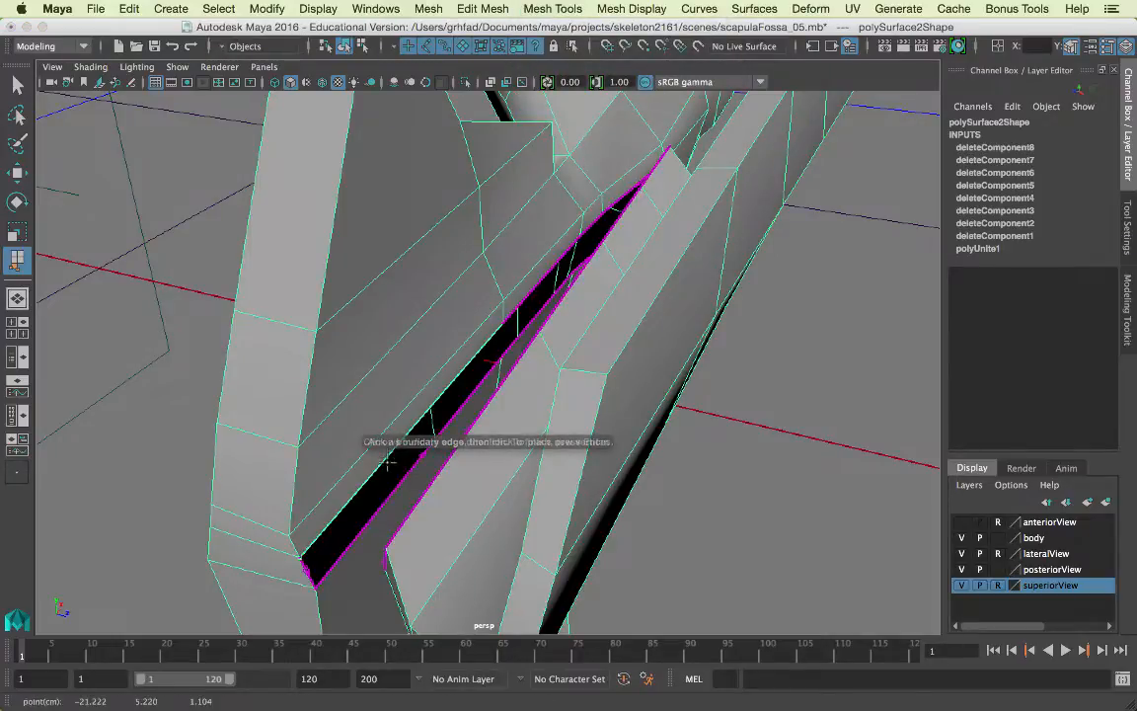
{"action": "left_click_drag", "start_coordinate": [426, 492], "coordinate": [452, 494], "text": "alt"}
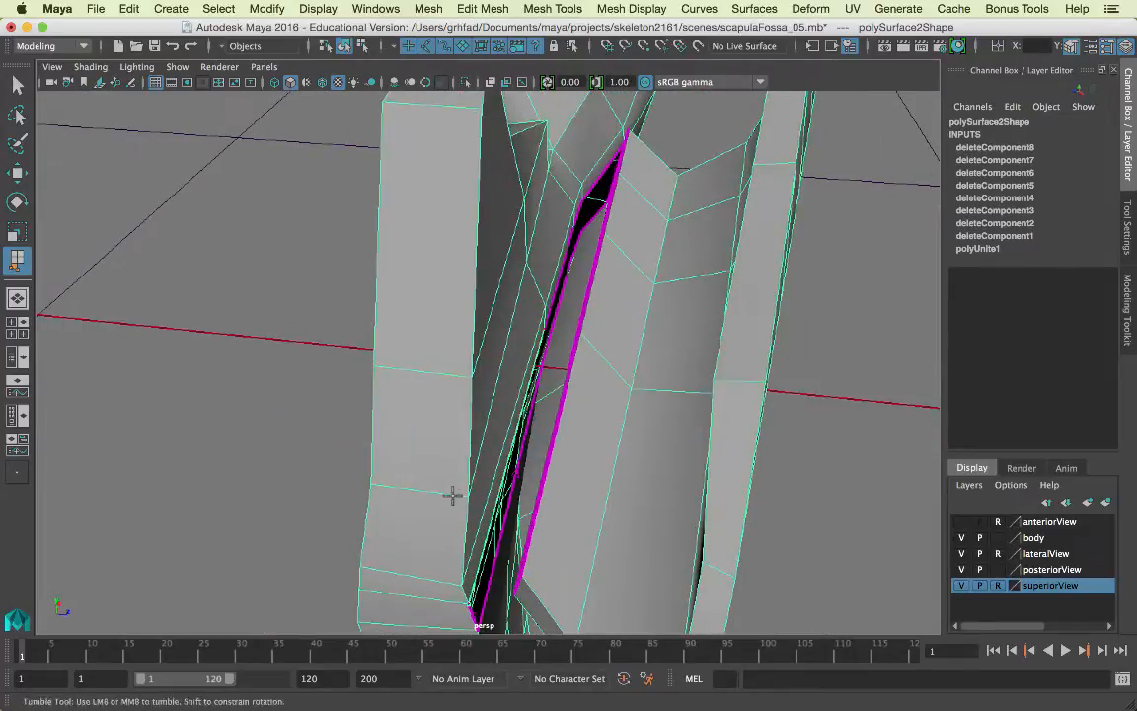
{"action": "left_click", "coordinate": [548, 460]}
{"action": "left_click", "coordinate": [549, 460]}
{"action": "left_click_drag", "start_coordinate": [555, 471], "coordinate": [533, 472], "text": "alt"}
{"action": "key", "text": "ctrl+z"}
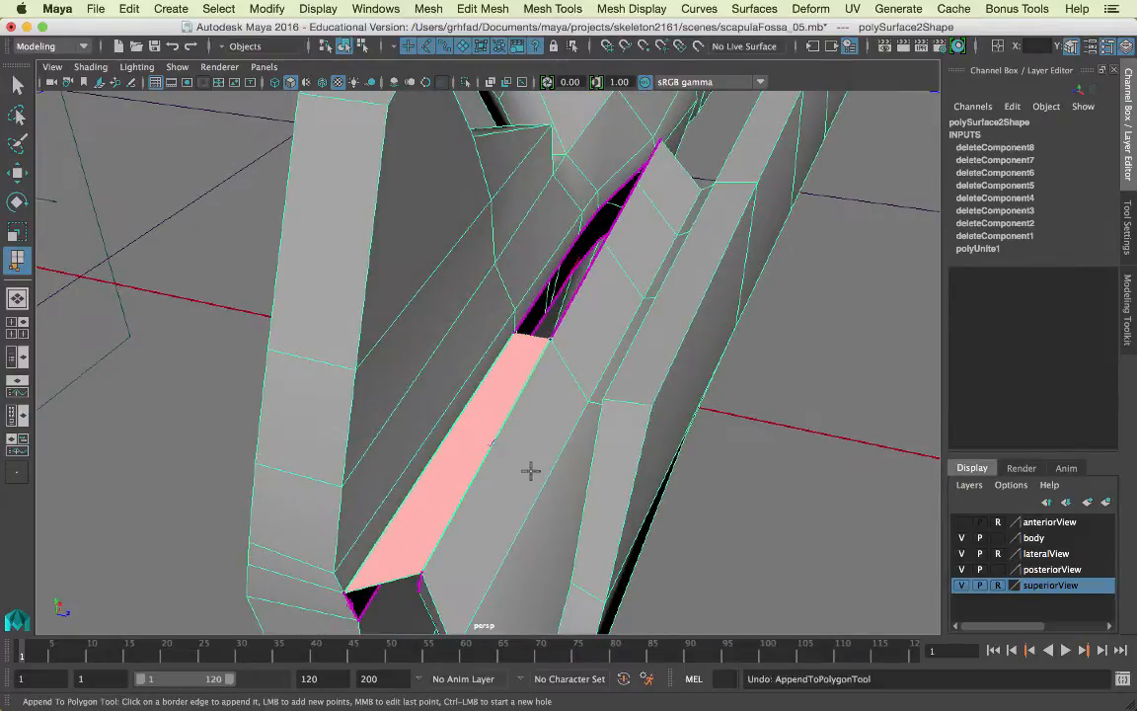
{"action": "key", "text": "q"}
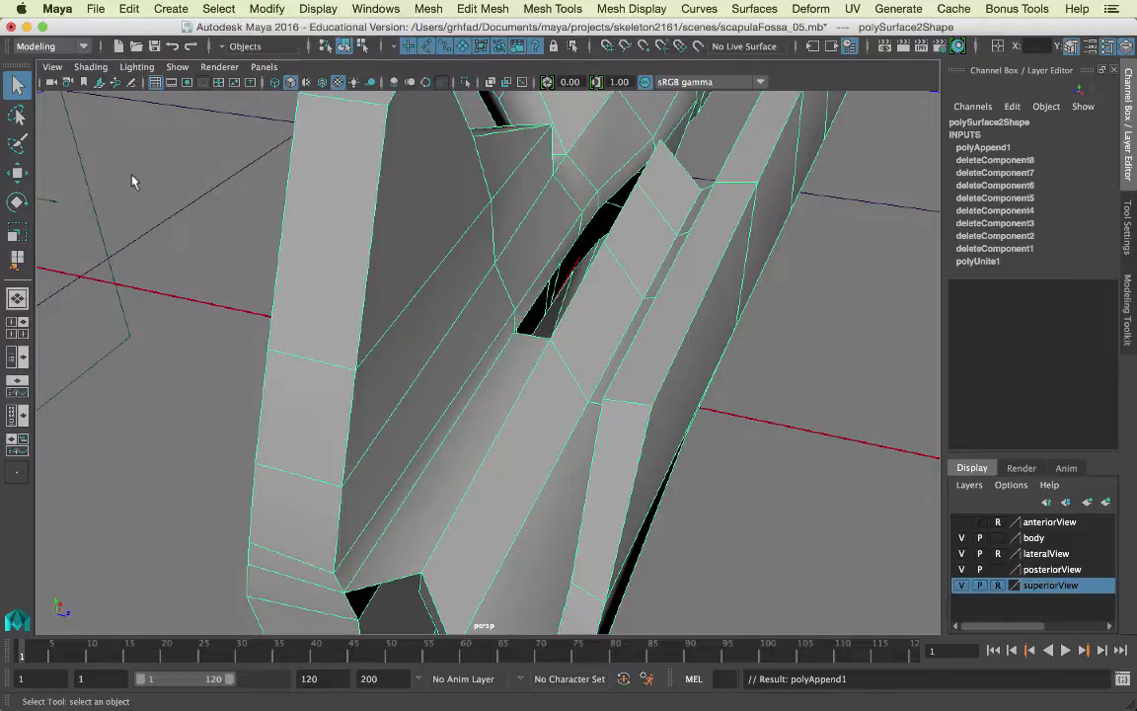
{"action": "key", "text": "ctrl+z"}
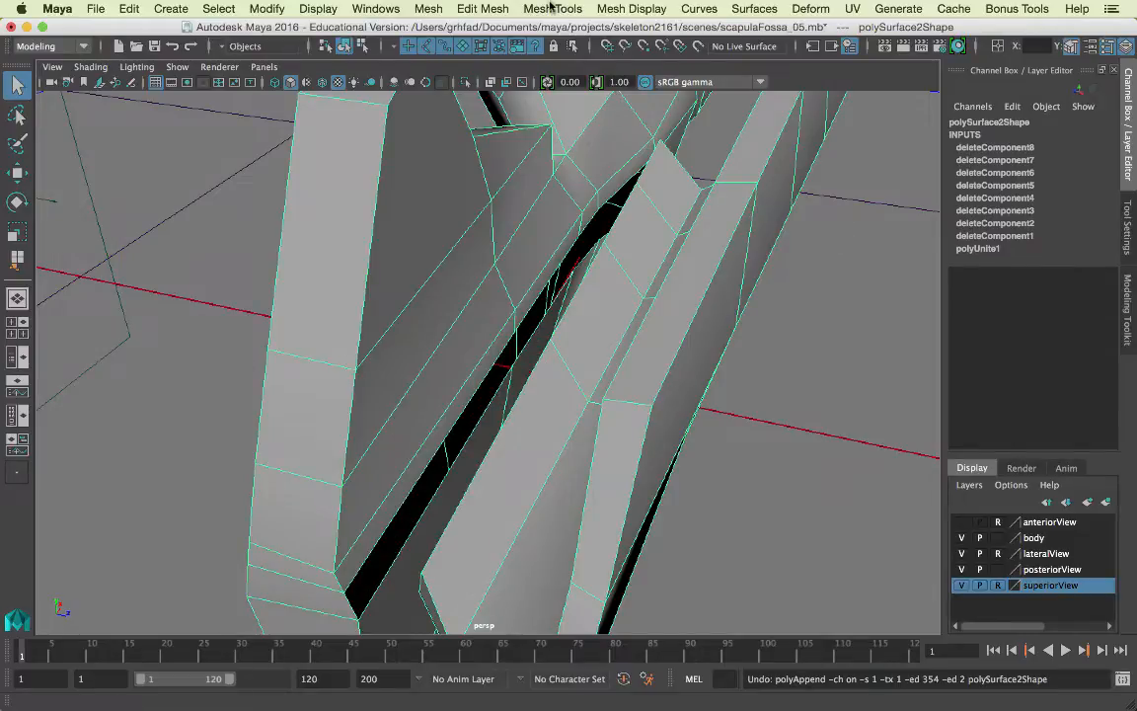
Step: Append a polygon across the upper side of the gap, from the body's long outer border edge to the matching edge of the spine piece
{"action": "left_click", "coordinate": [548, 10]}
{"action": "left_click", "coordinate": [555, 65]}
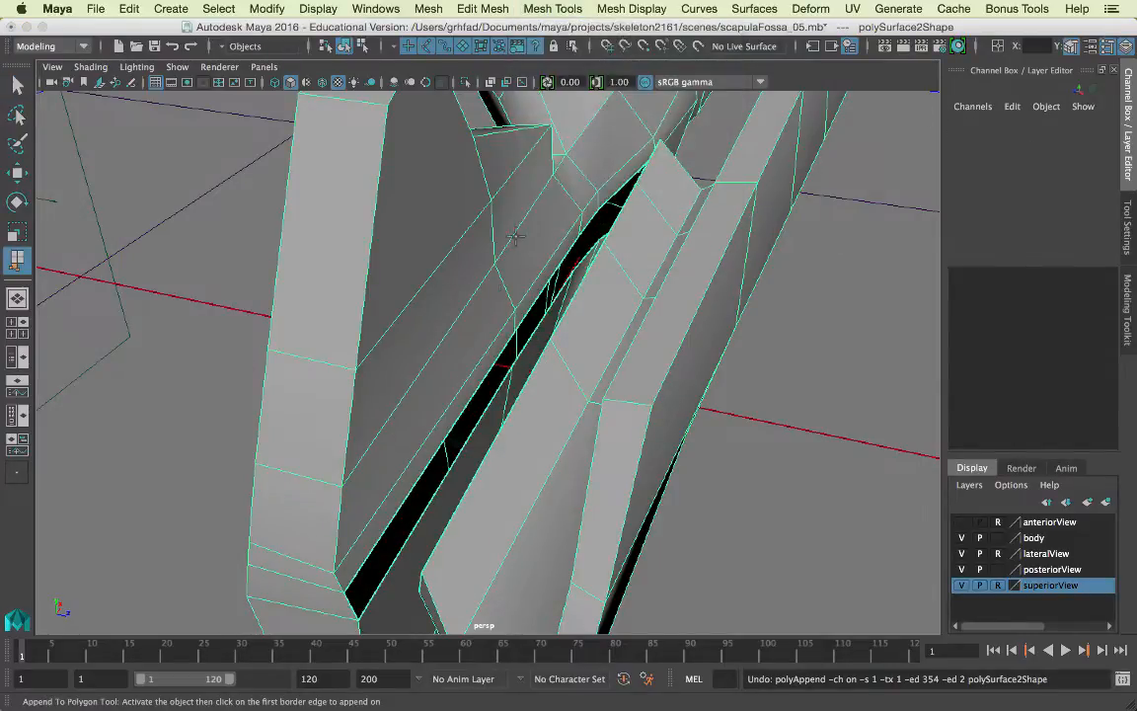
{"action": "left_click", "coordinate": [466, 400]}
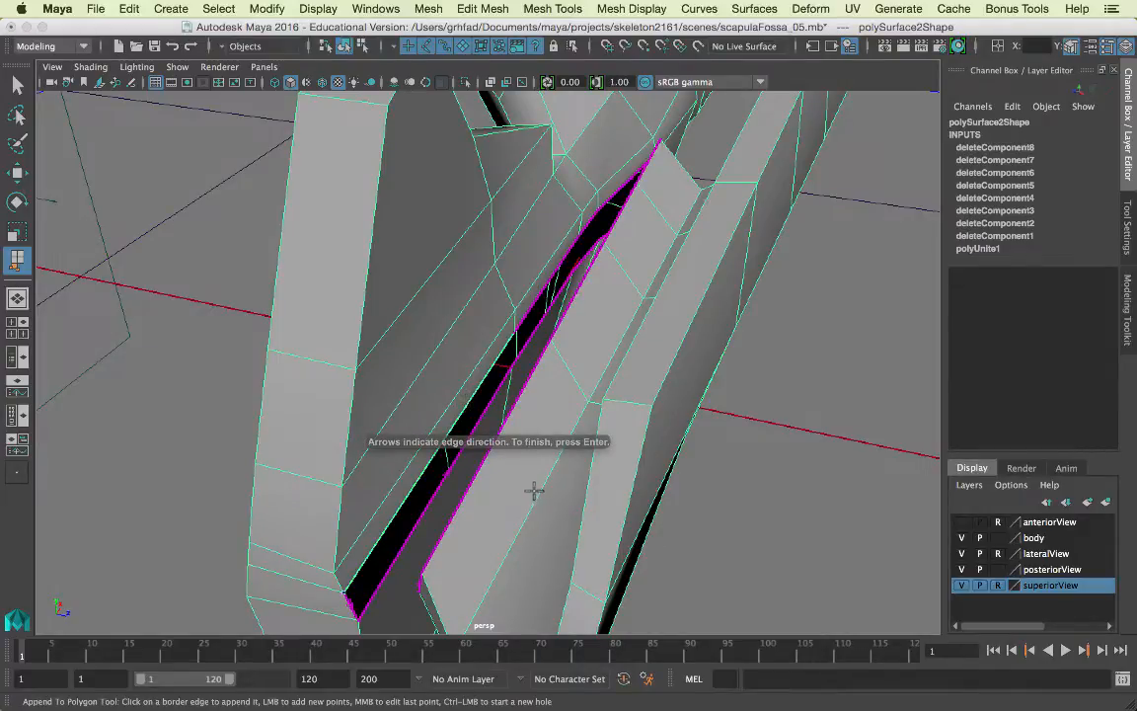
{"action": "left_click_drag", "start_coordinate": [535, 490], "coordinate": [550, 436], "text": "alt"}
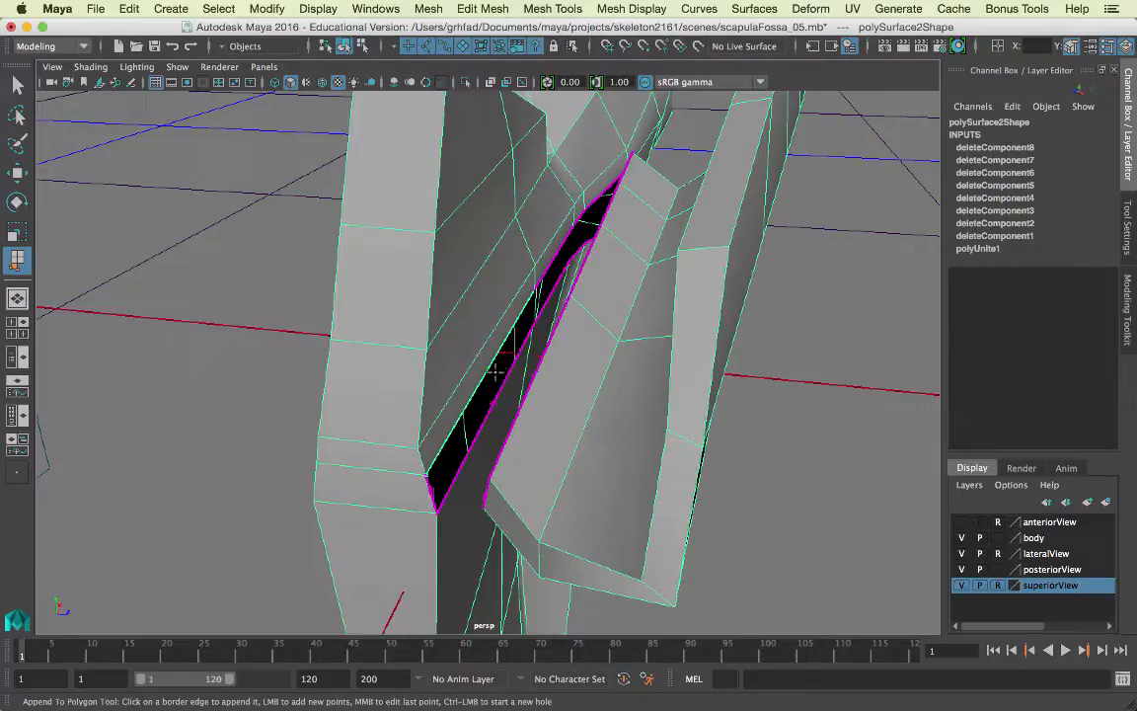
{"action": "left_click_drag", "start_coordinate": [551, 388], "coordinate": [602, 272], "text": "alt"}
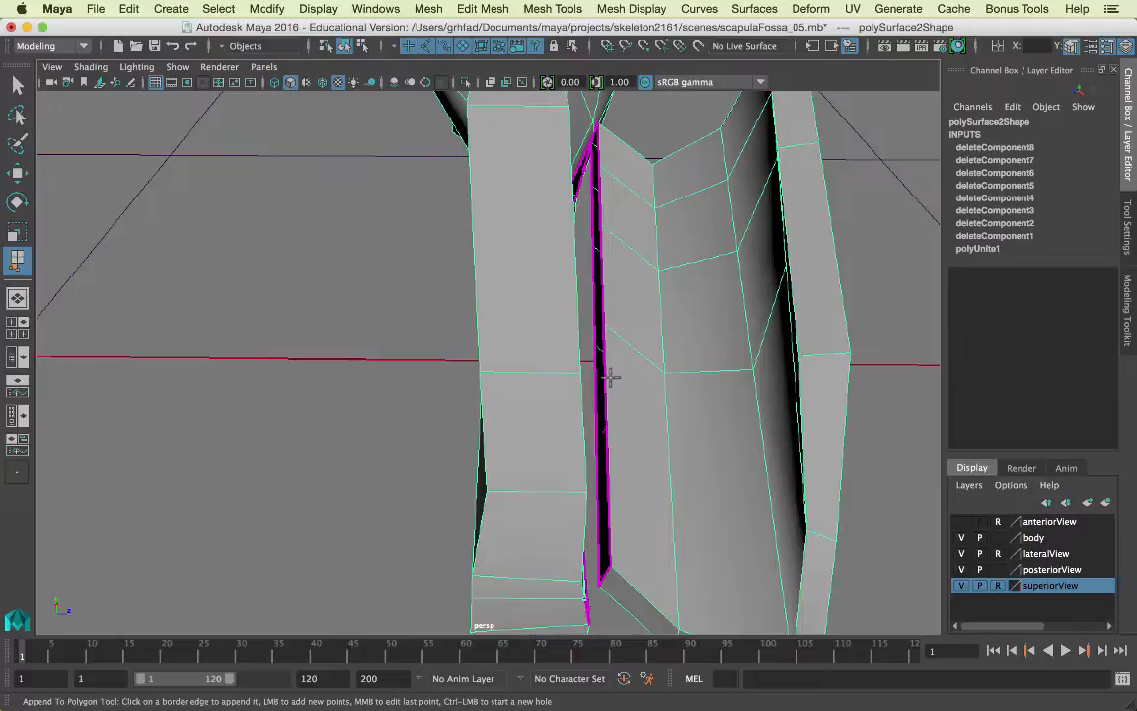
{"action": "left_click_drag", "start_coordinate": [611, 376], "coordinate": [576, 388], "text": "alt"}
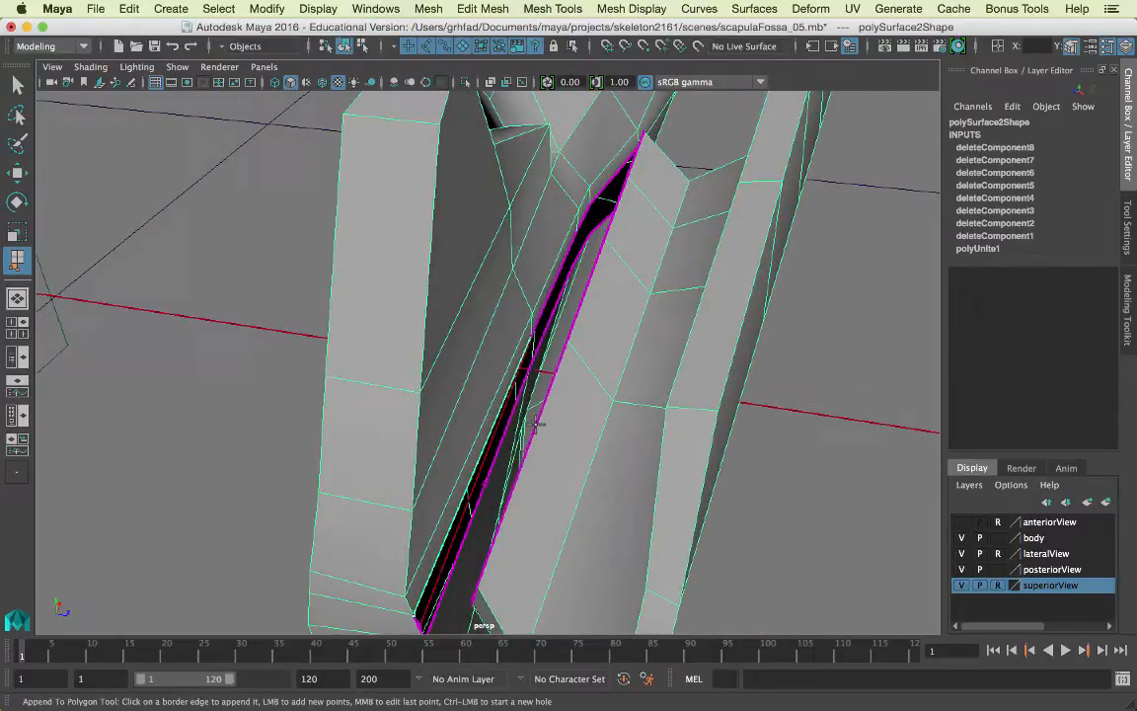
{"action": "left_click", "coordinate": [537, 423]}
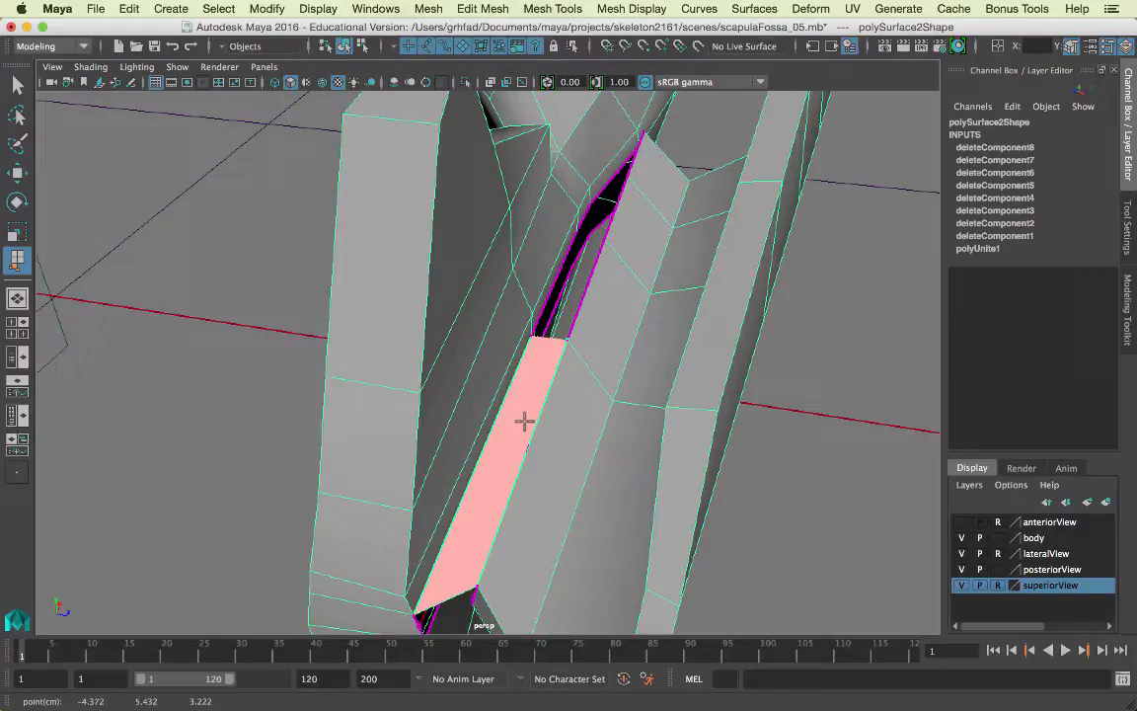
{"action": "key", "text": "Return"}
Step: Try to append a polygon across the underside of the gap between the scapula body and the spine piece, and undo it
{"action": "left_click_drag", "start_coordinate": [527, 420], "coordinate": [521, 381], "text": "alt"}
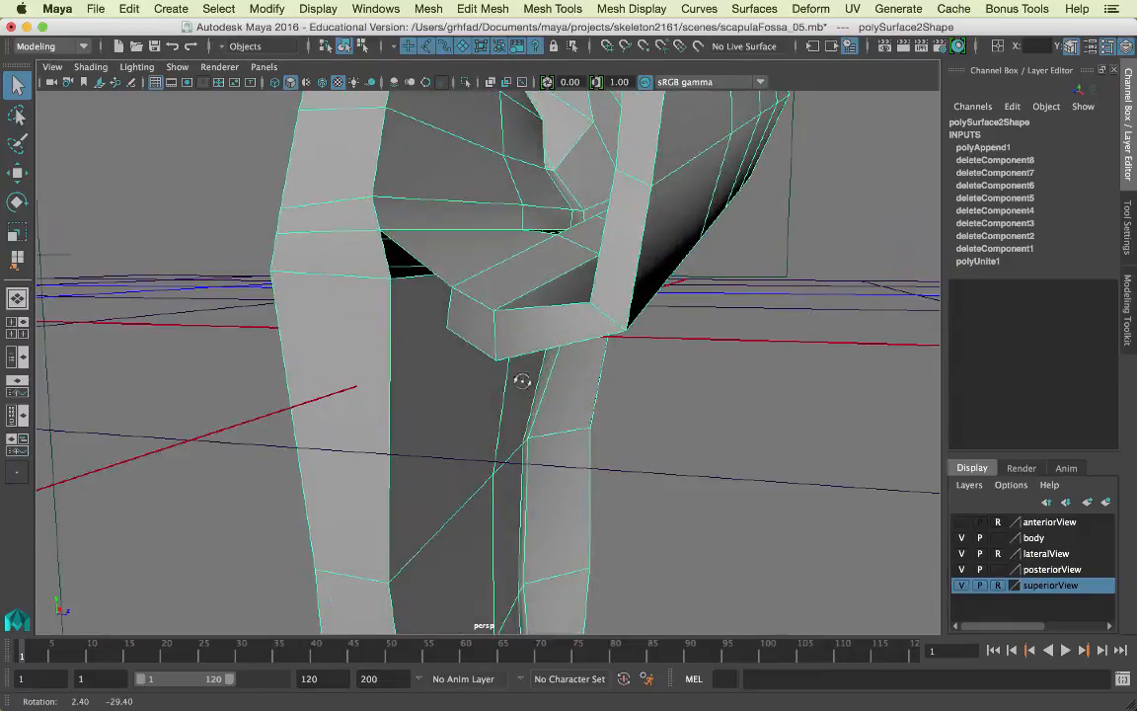
{"action": "left_click", "coordinate": [17, 259]}
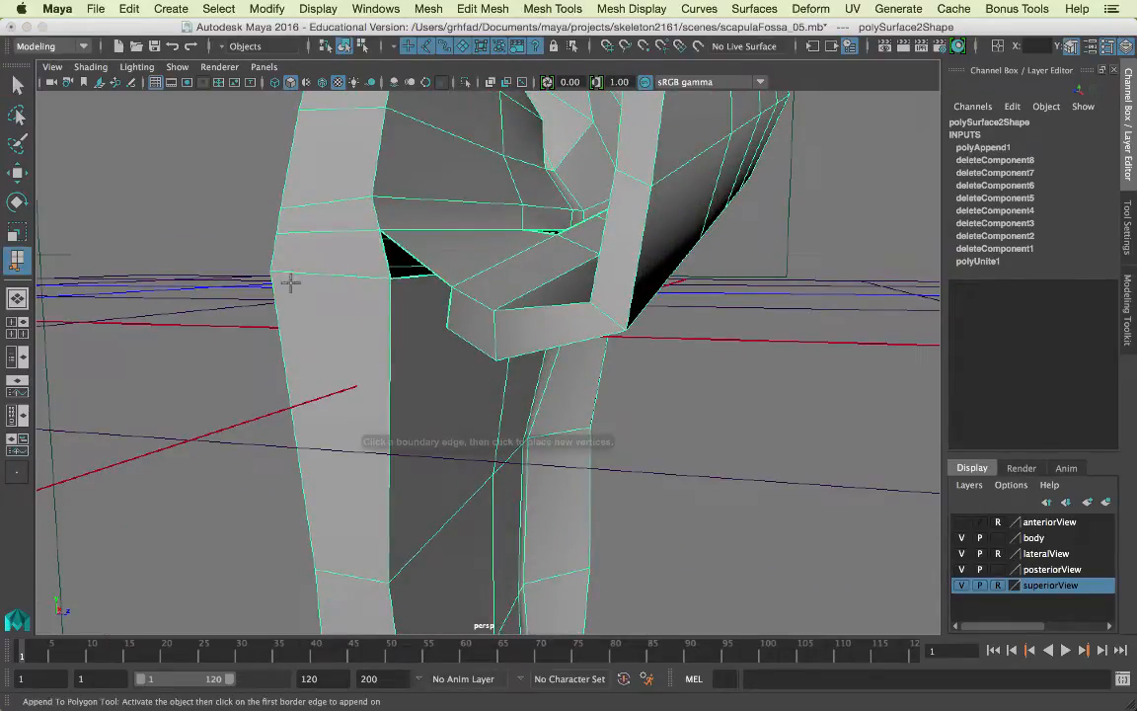
{"action": "left_click", "coordinate": [403, 279]}
{"action": "left_click_drag", "start_coordinate": [419, 287], "coordinate": [487, 301], "text": "alt"}
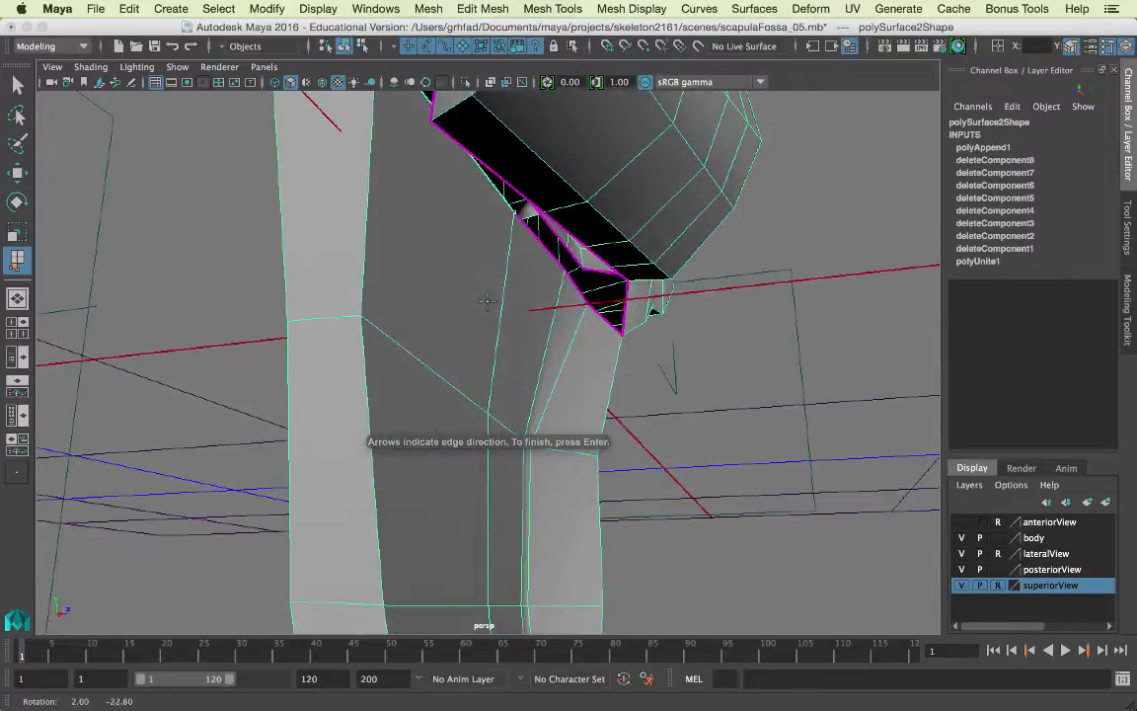
{"action": "left_click", "coordinate": [481, 159]}
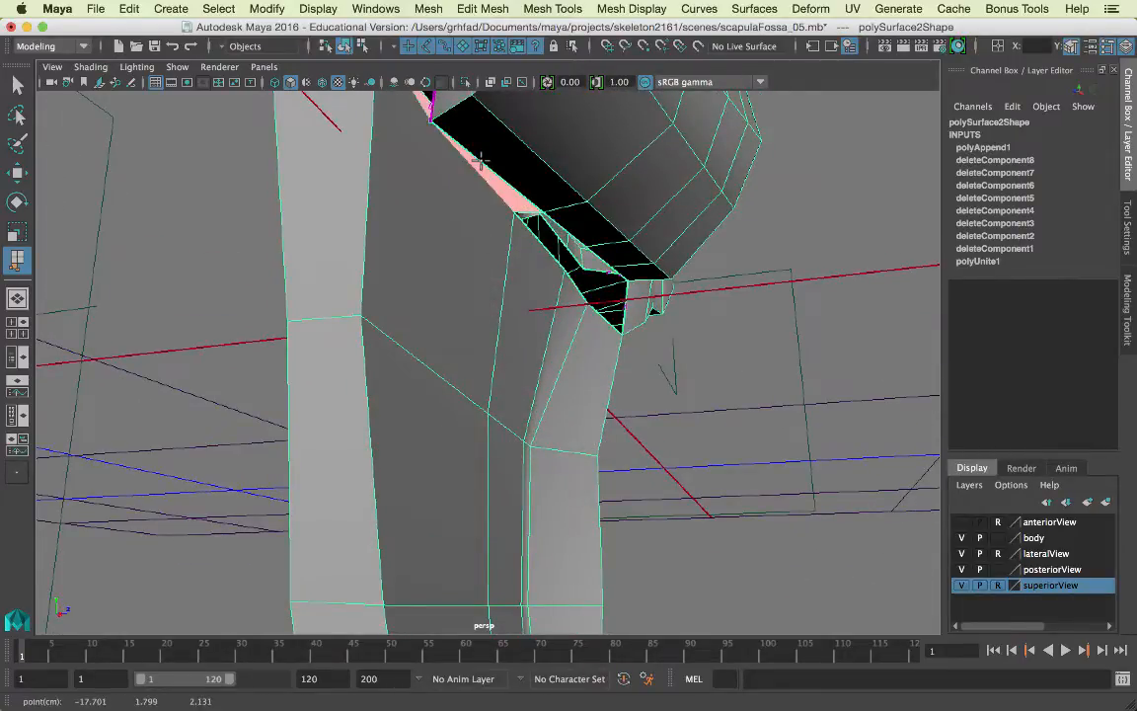
{"action": "mouse_move", "coordinate": [482, 164]}
{"action": "left_mouse_down", "text": "alt"}
{"action": "mouse_move", "coordinate": [507, 175]}
{"action": "mouse_move", "coordinate": [497, 183]}
{"action": "mouse_move", "coordinate": [501, 167]}
{"action": "left_mouse_up", "text": "alt"}
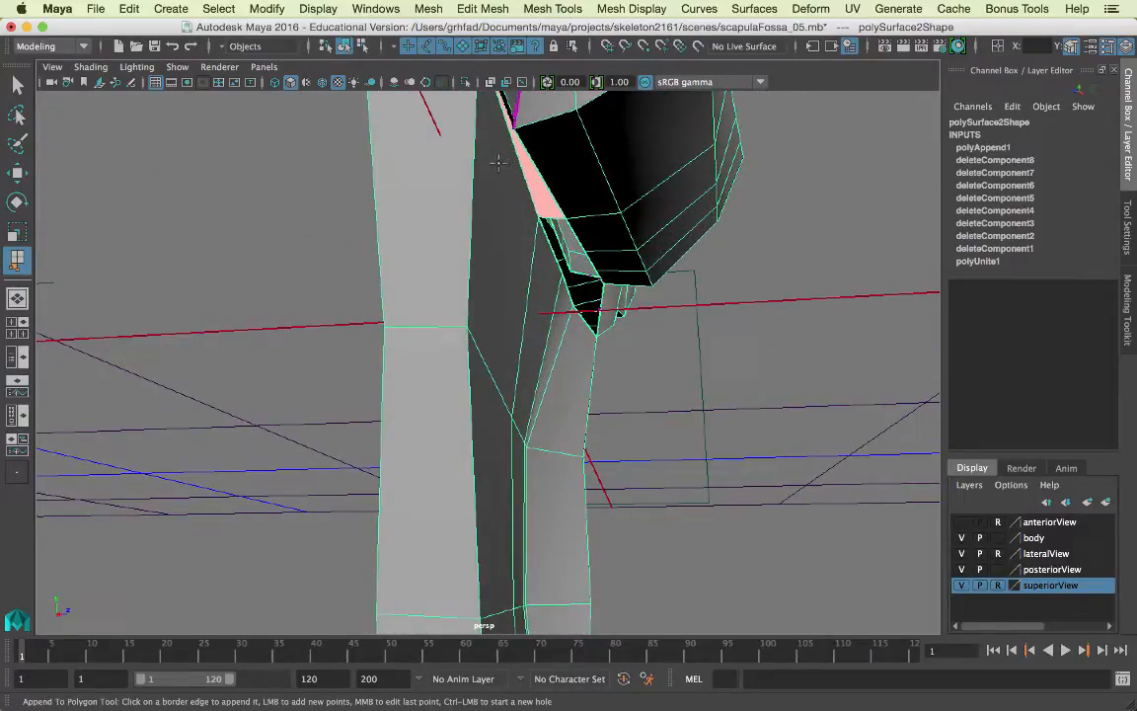
{"action": "key", "text": "ctrl+z"}
{"action": "left_click", "coordinate": [567, 191]}
{"action": "left_click", "coordinate": [676, 286]}
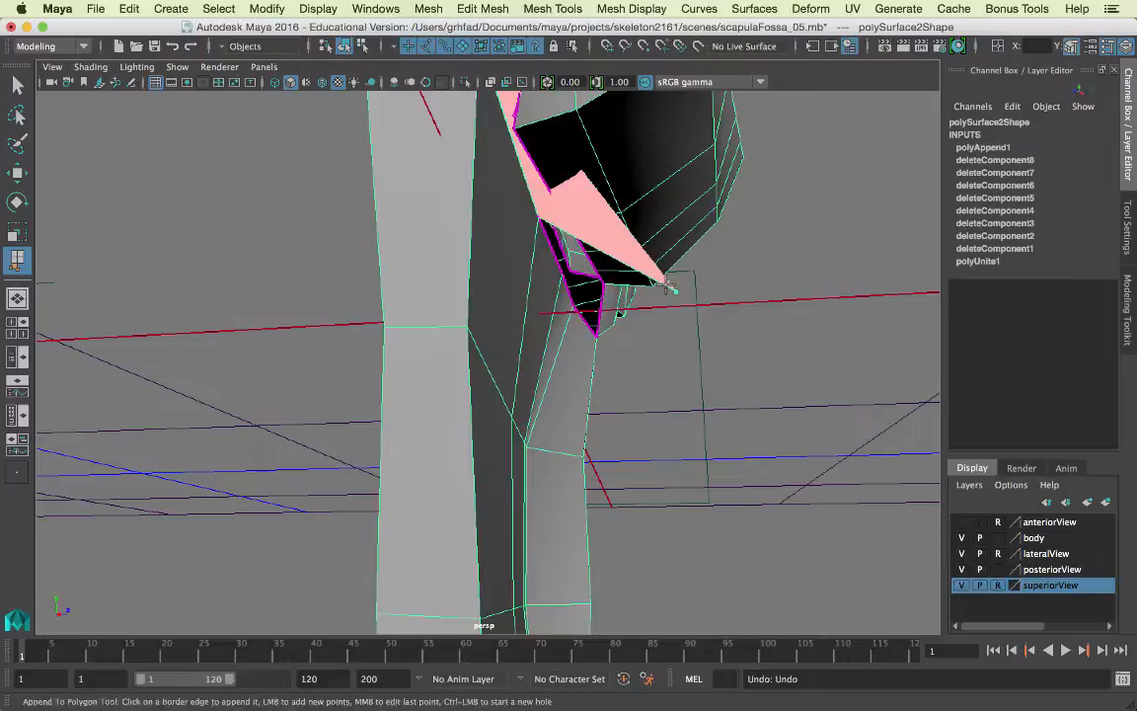
{"action": "key", "text": "ctrl+z"}
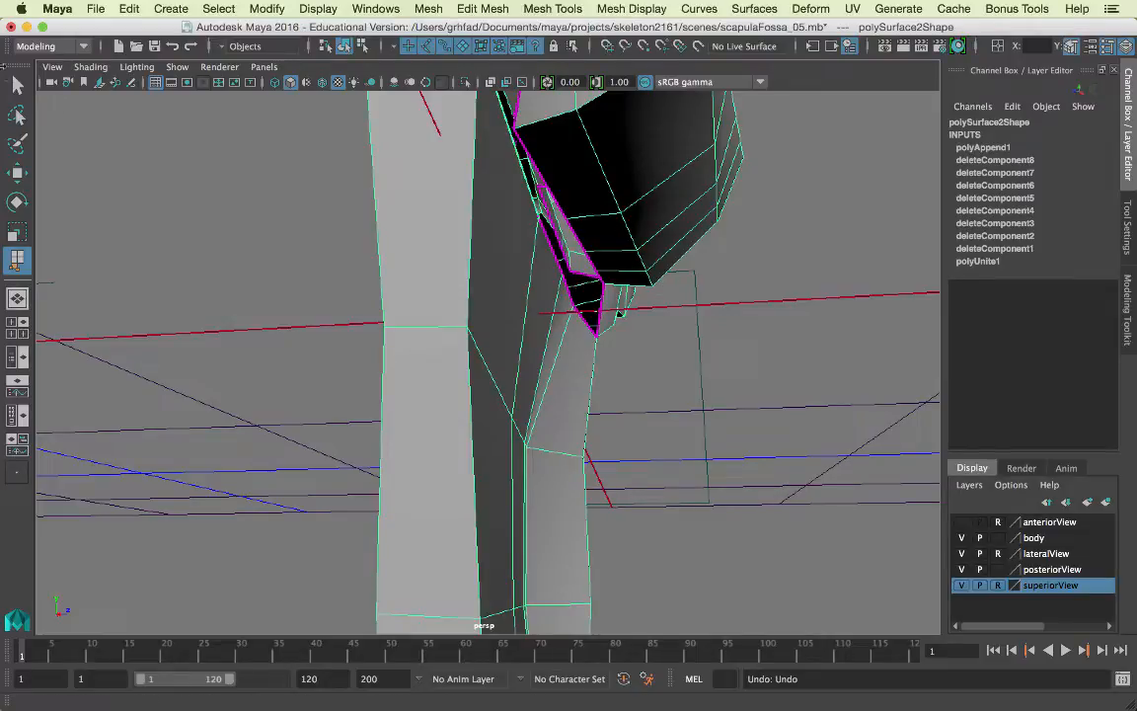
{"action": "key", "text": "q"}
Step: Move the lower corner vertex at the spine piece's outer end, beside the gap to the scapula body
{"action": "right_click_drag", "start_coordinate": [550, 126], "coordinate": [513, 134]}
{"action": "left_click", "coordinate": [515, 133]}
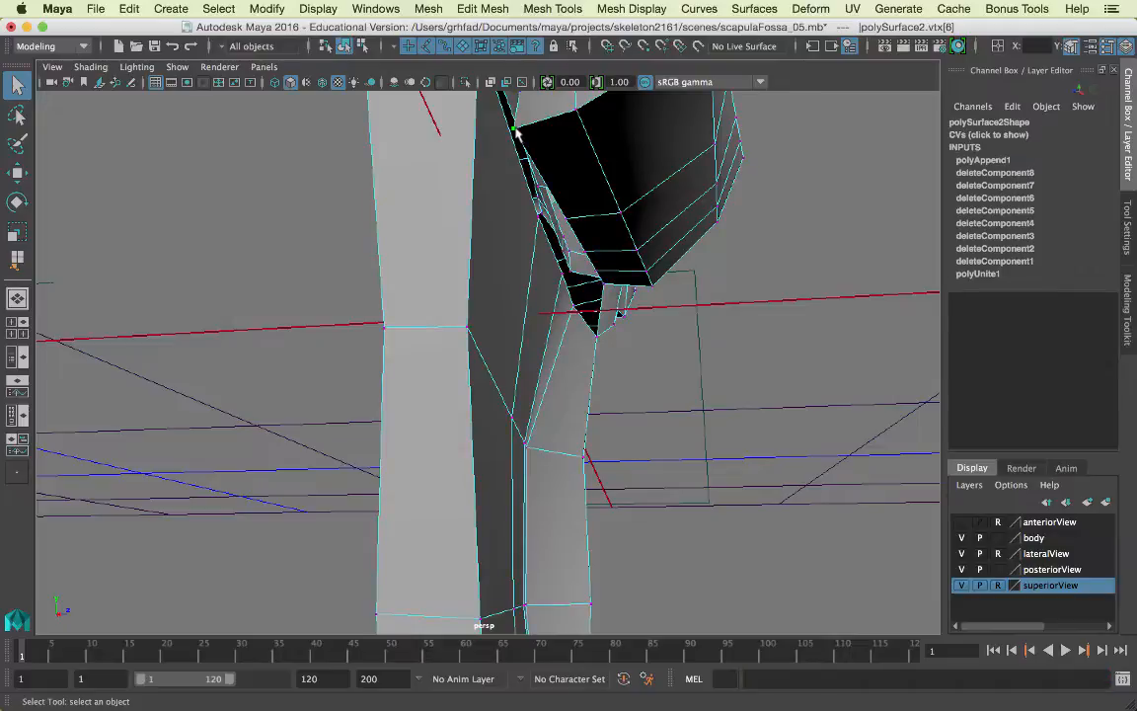
{"action": "key", "text": "w"}
{"action": "middle_click_drag", "start_coordinate": [489, 155], "coordinate": [500, 141]}
{"action": "left_click_drag", "start_coordinate": [581, 191], "coordinate": [485, 118], "text": "alt"}
{"action": "middle_click_drag", "start_coordinate": [484, 117], "coordinate": [619, 372], "text": "alt"}
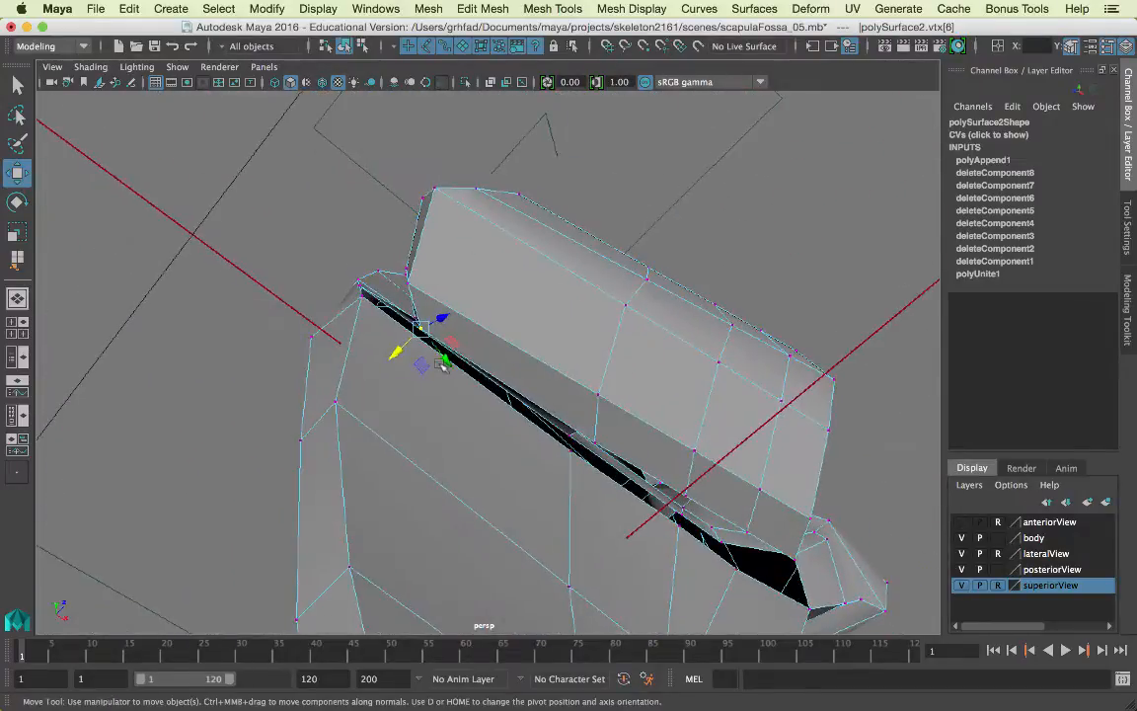
{"action": "left_click_drag", "start_coordinate": [447, 358], "coordinate": [464, 415]}
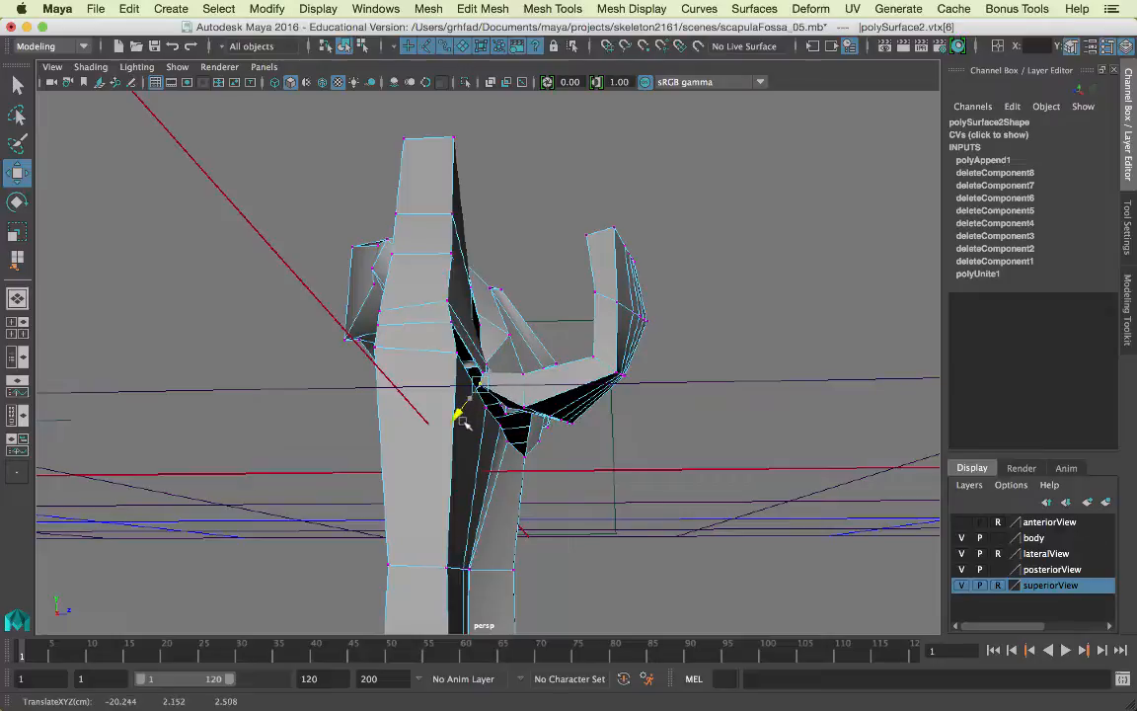
Step: Append a polygon across the underside of the gap, joining the body's long border edge to the spine piece's lower edge
{"action": "left_click_drag", "start_coordinate": [458, 376], "coordinate": [371, 318], "text": "alt"}
{"action": "left_click_drag", "start_coordinate": [442, 363], "coordinate": [283, 328], "text": "alt"}
{"action": "key", "text": "y"}
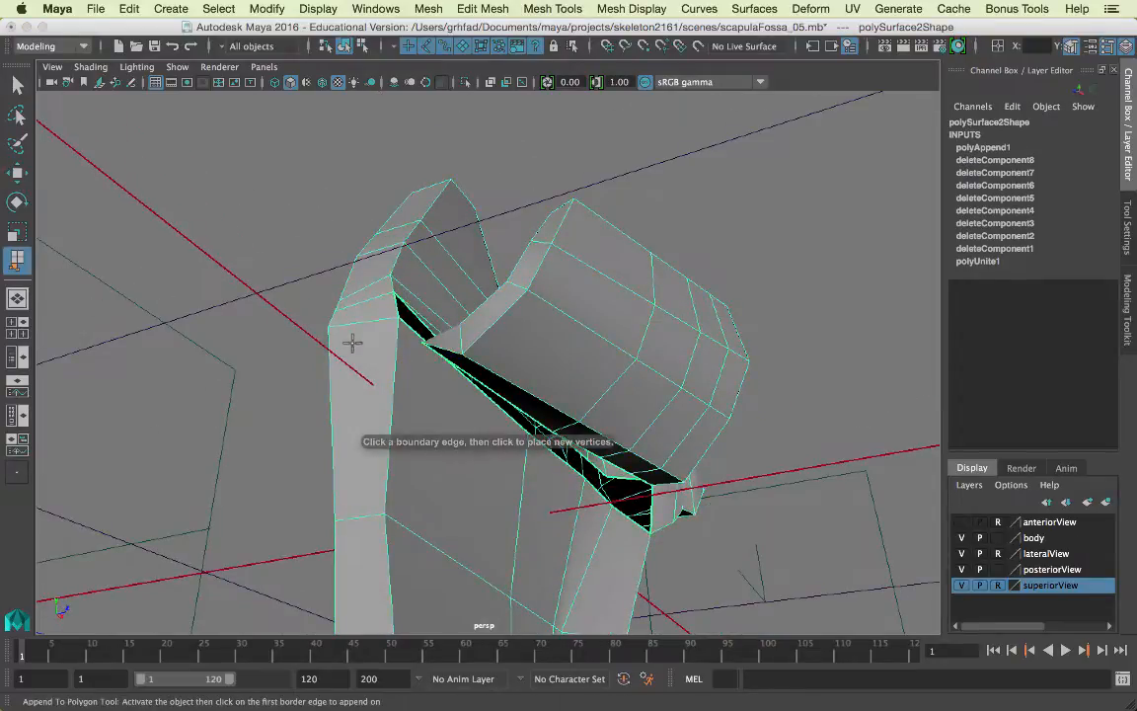
{"action": "left_click", "coordinate": [408, 329]}
{"action": "left_click_drag", "start_coordinate": [407, 329], "coordinate": [452, 330], "text": "alt"}
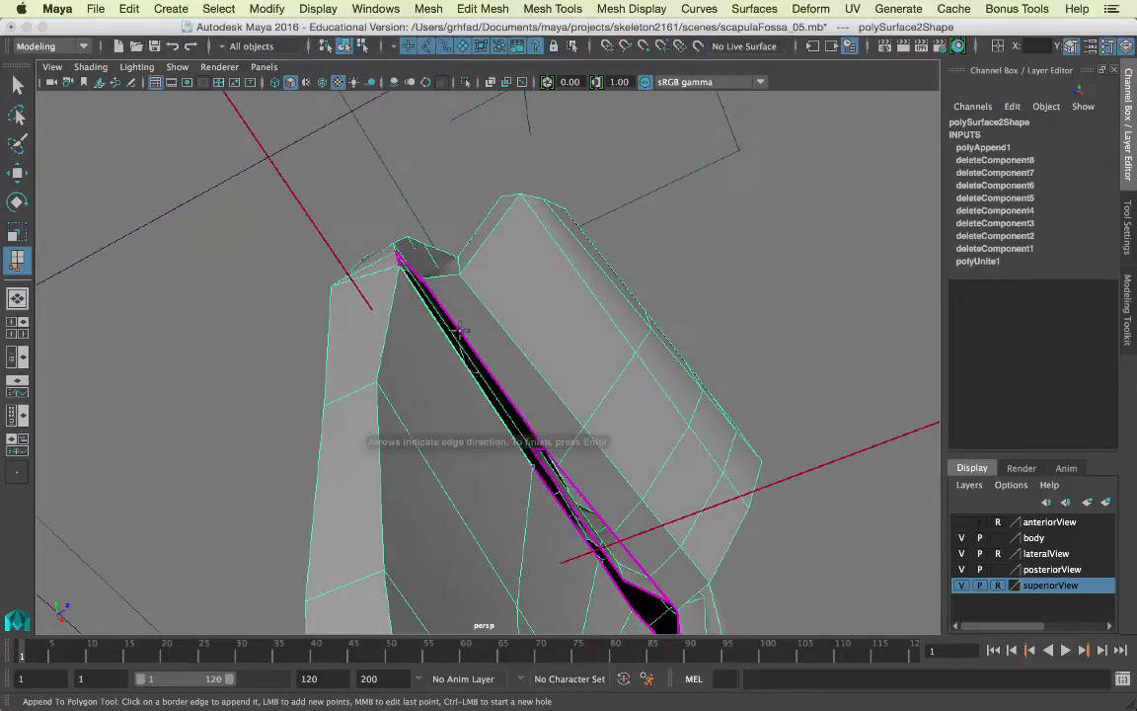
{"action": "left_click", "coordinate": [460, 332]}
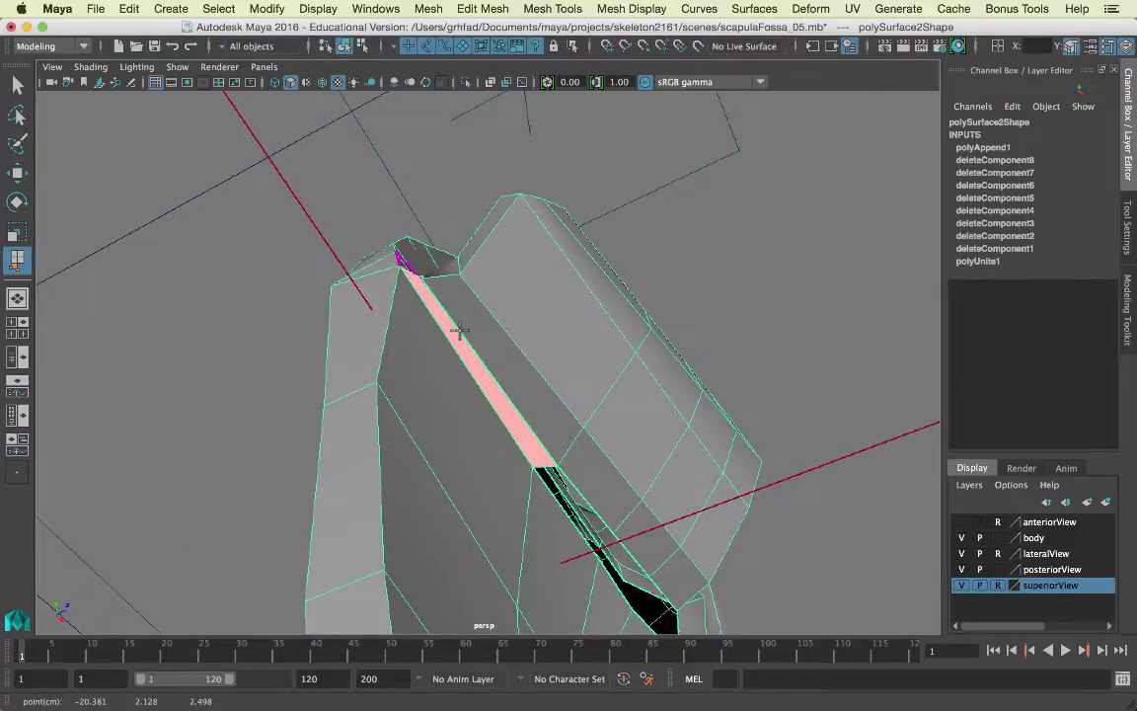
{"action": "key", "text": "Return"}
{"action": "key", "text": "w"}
Step: Append a polygon that closes the small opening at the outer end of the join between the body and the spine piece
{"action": "left_click_drag", "start_coordinate": [461, 337], "coordinate": [425, 424], "text": "alt"}
{"action": "key", "text": "g"}
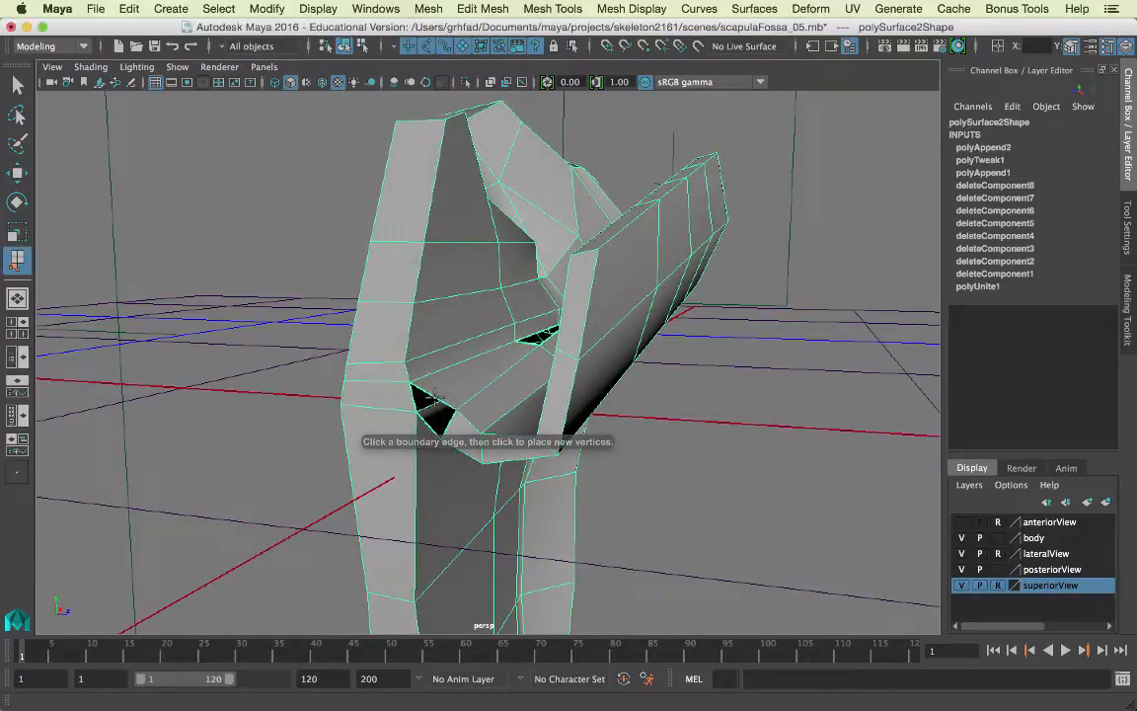
{"action": "left_click", "coordinate": [435, 398]}
{"action": "left_click", "coordinate": [427, 421]}
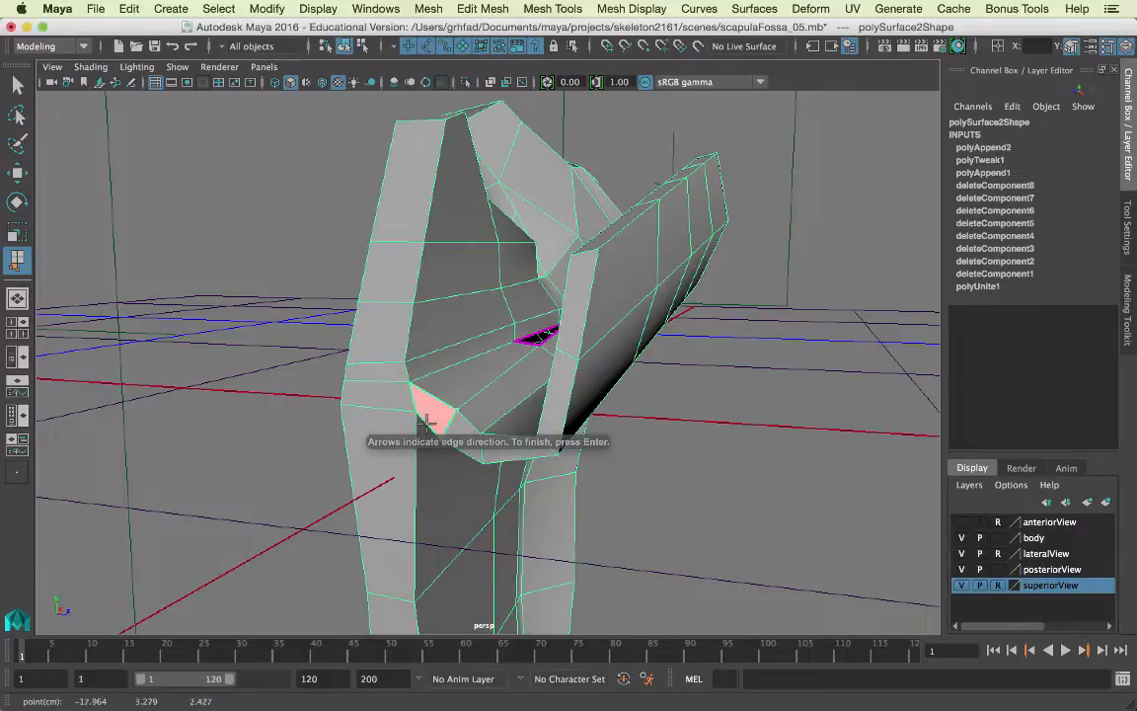
{"action": "key", "text": "Return"}
Step: Append a polygon across the next section of the upper gap, directly inward from the first filled section
{"action": "left_click_drag", "start_coordinate": [455, 407], "coordinate": [410, 418], "text": "alt"}
{"action": "left_click_drag", "start_coordinate": [439, 227], "coordinate": [642, 285], "text": "alt"}
{"action": "key", "text": "q"}
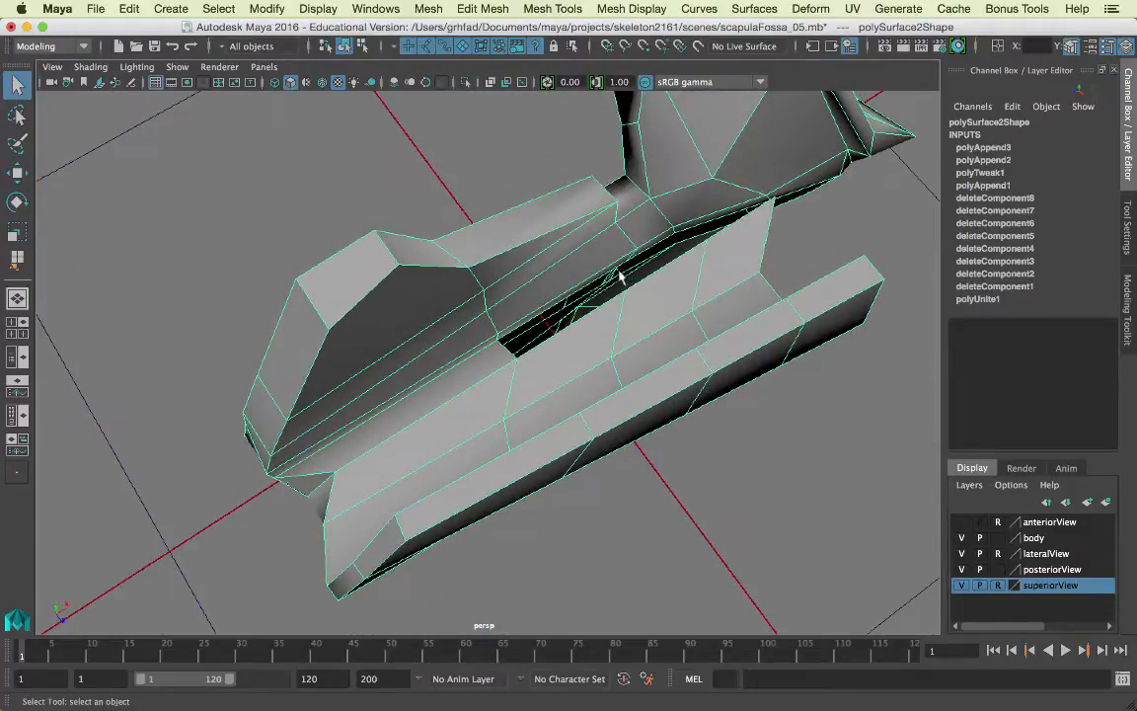
{"action": "key", "text": "y"}
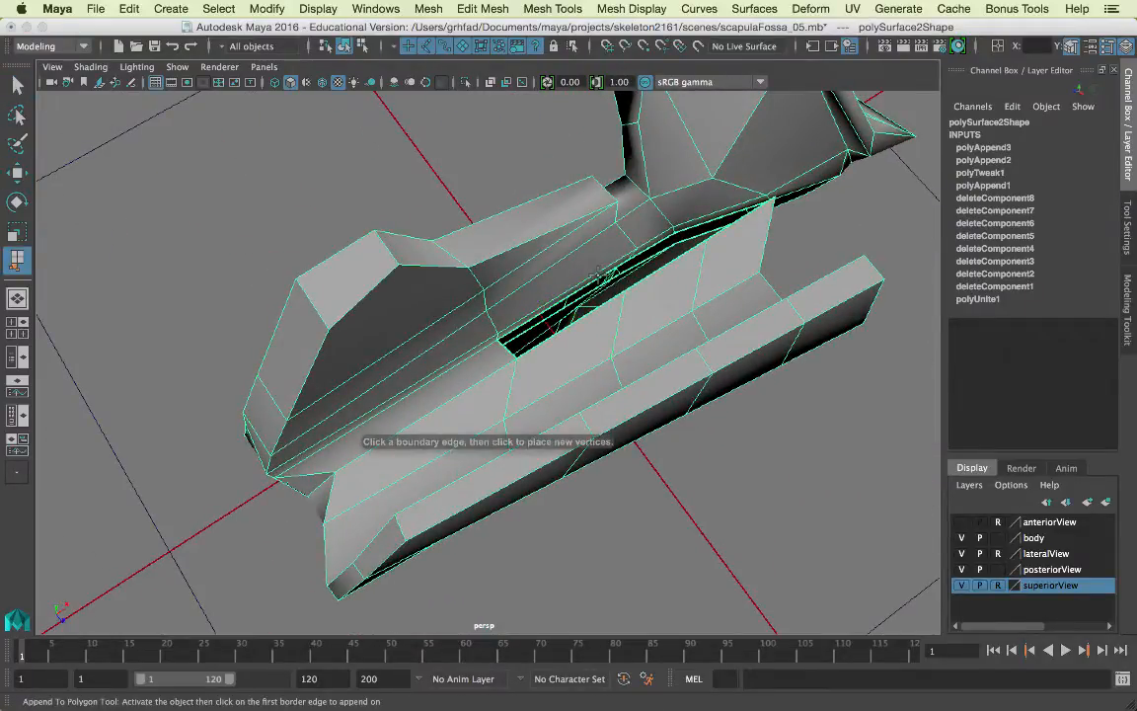
{"action": "left_click_drag", "start_coordinate": [543, 254], "coordinate": [692, 235], "text": "alt"}
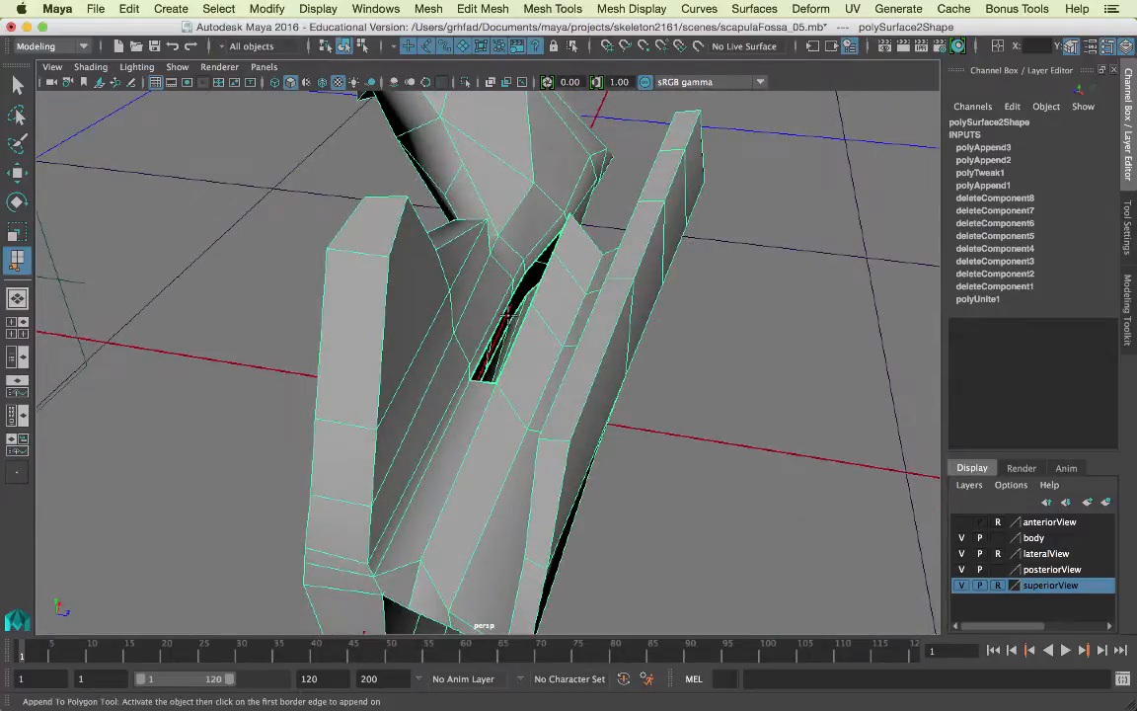
{"action": "left_click", "coordinate": [503, 317]}
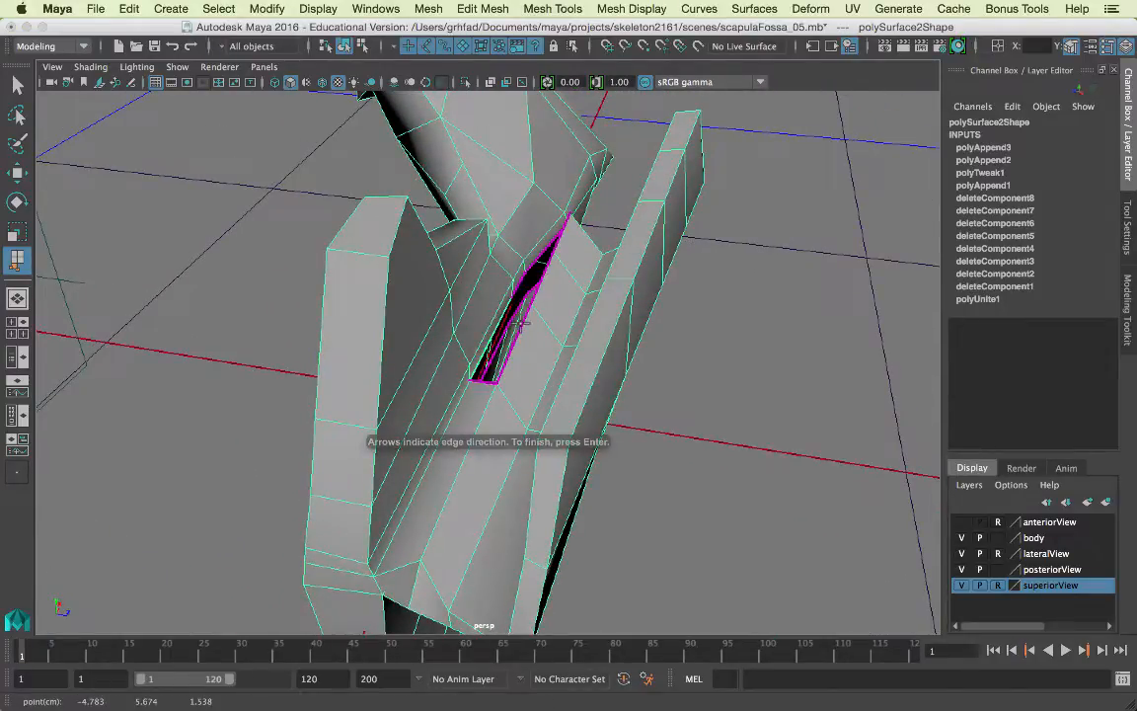
{"action": "left_click", "coordinate": [521, 324]}
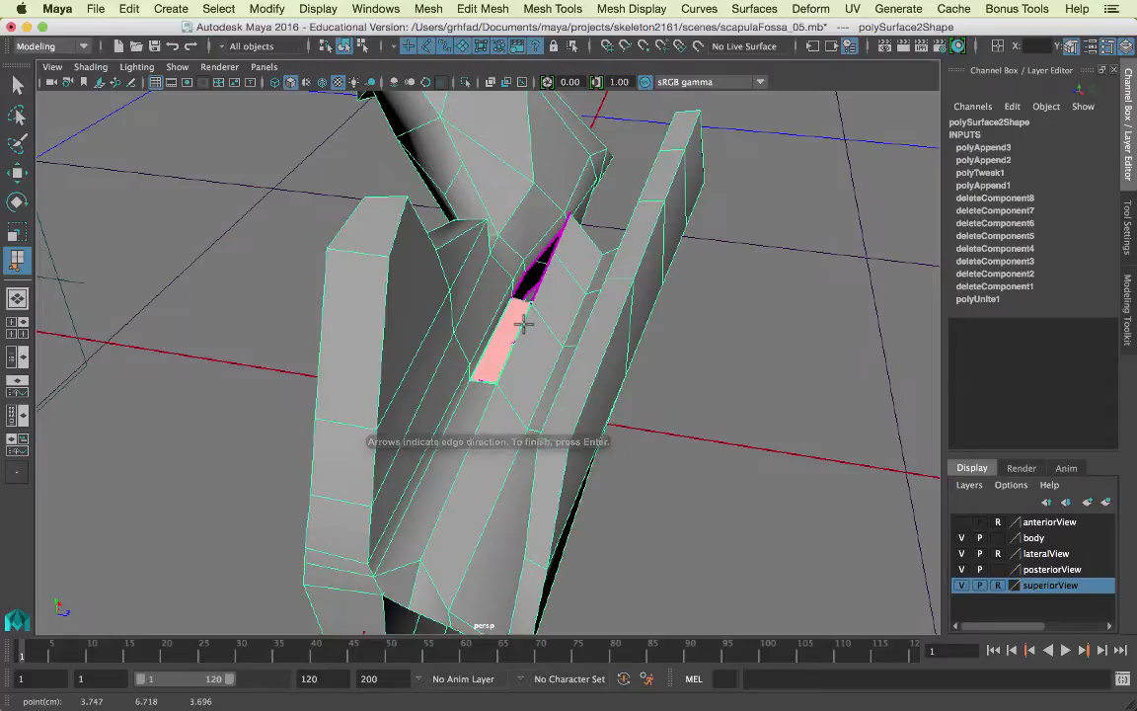
{"action": "key", "text": "Return"}
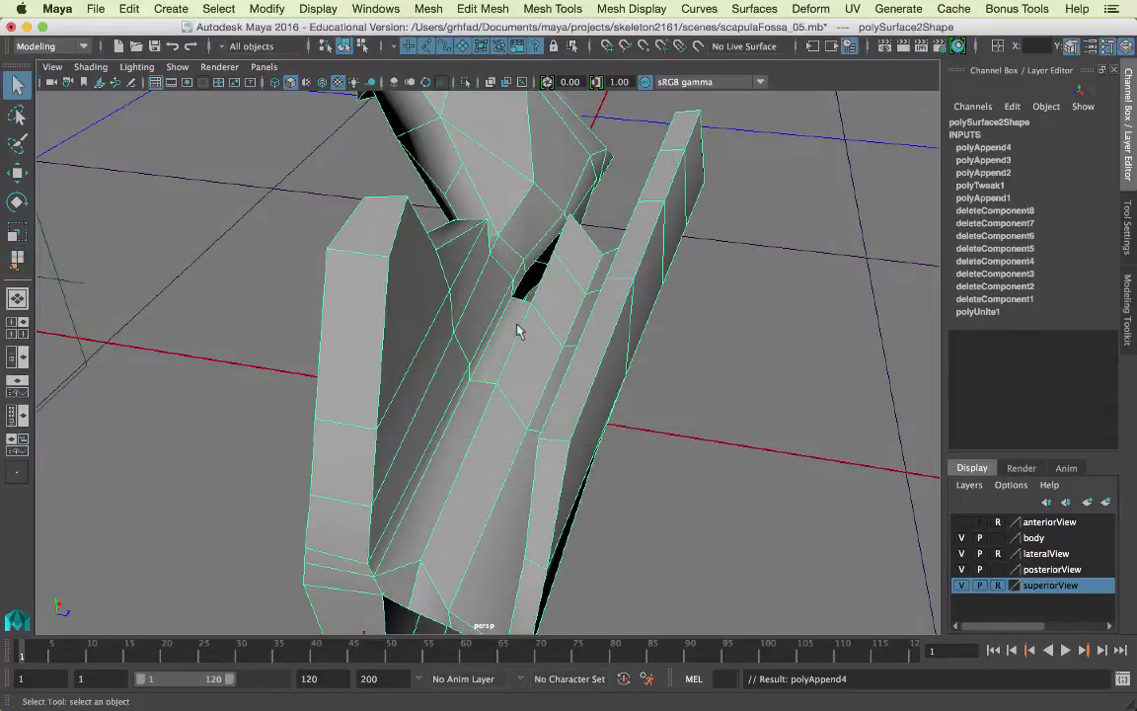
Step: Append another polygon across the following short section of the upper gap, toward the spine piece's inner tip
{"action": "key", "text": "y"}
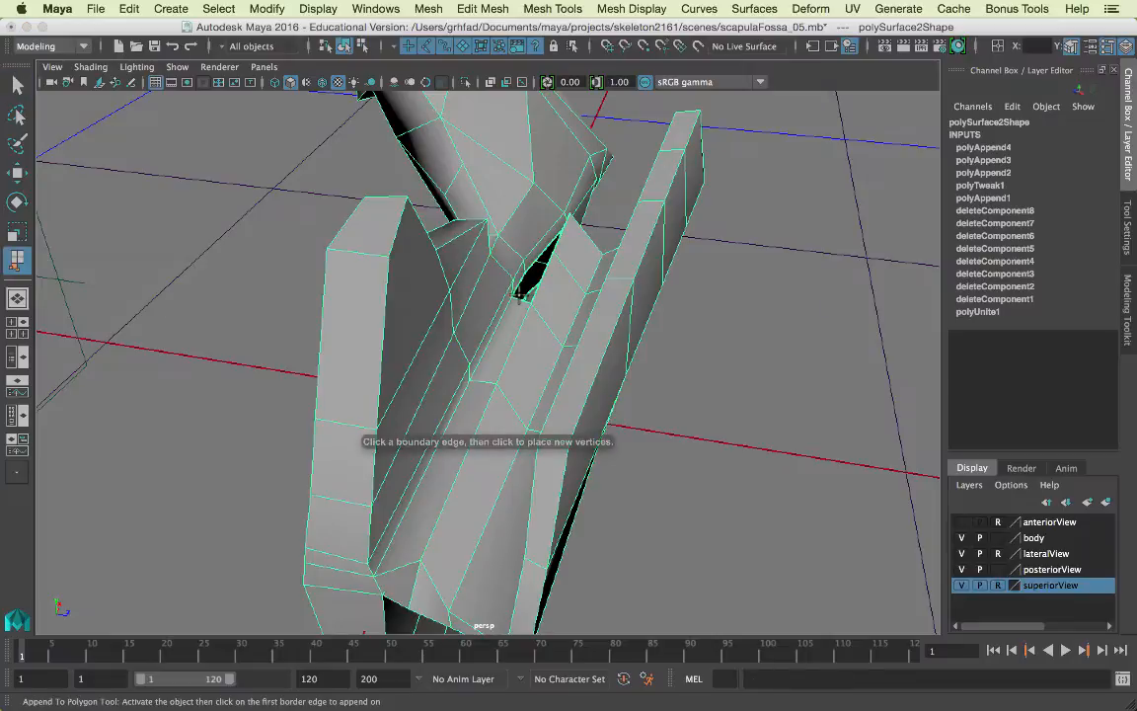
{"action": "left_click", "coordinate": [524, 285]}
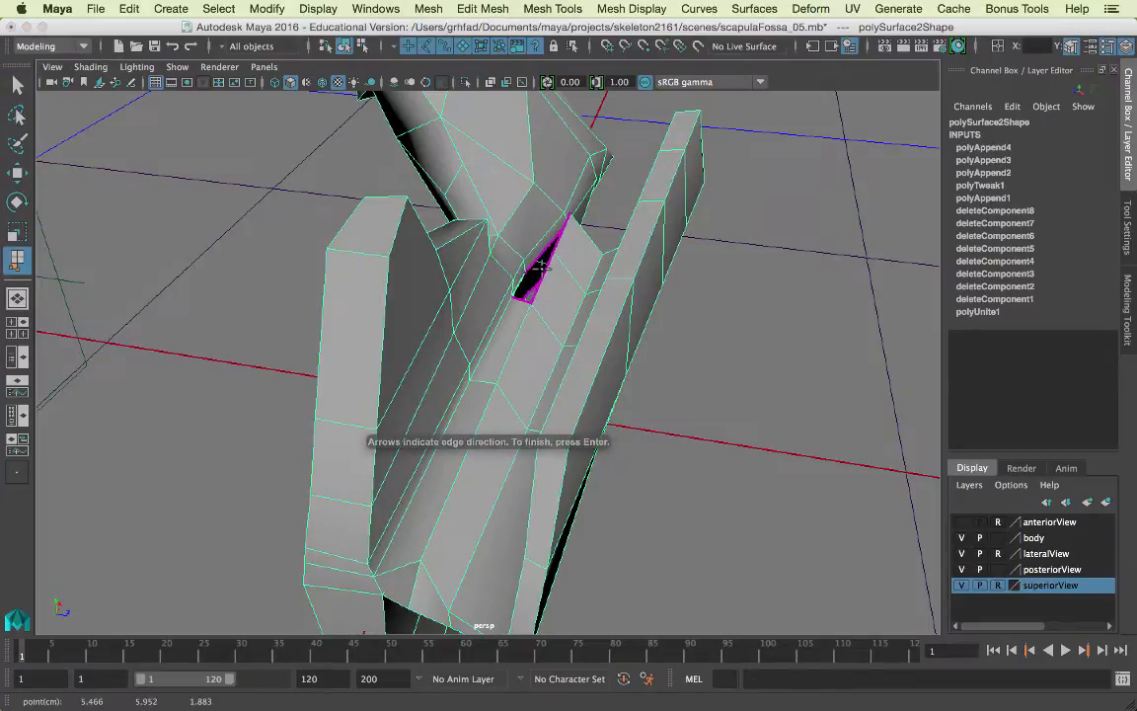
{"action": "key", "text": "Return"}
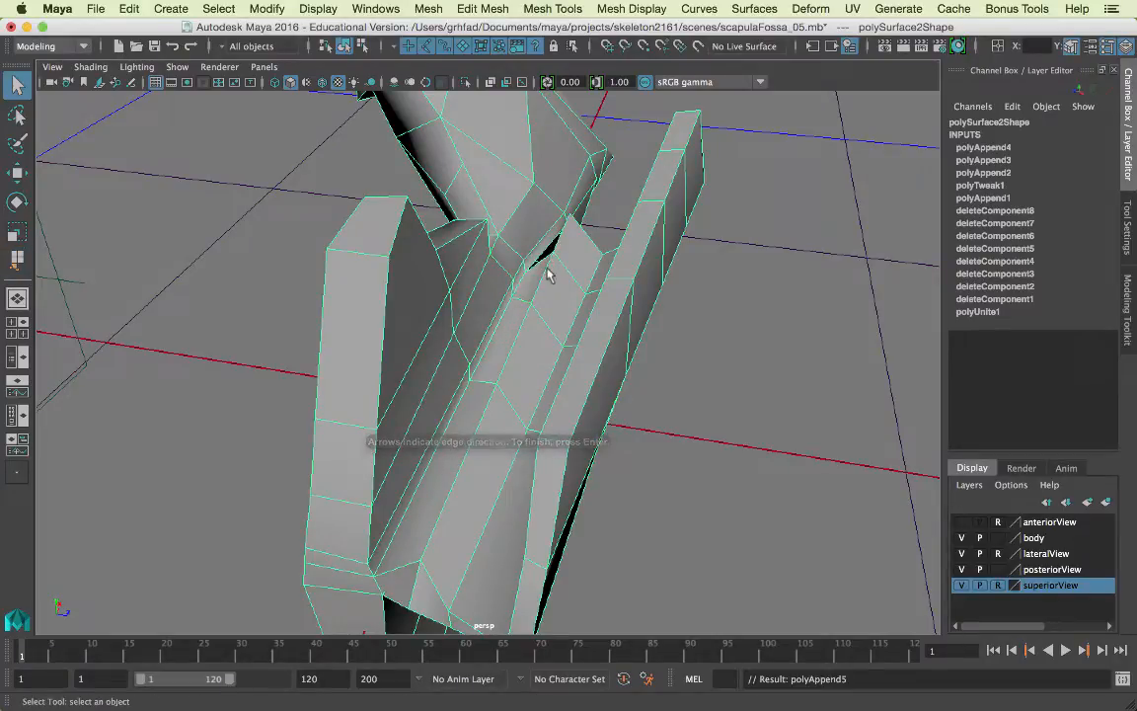
Step: Move the corner vertex at the spine piece's inner tip slightly away from the scapula body to widen the remaining gap
{"action": "left_click_drag", "start_coordinate": [548, 279], "coordinate": [549, 310], "text": "alt"}
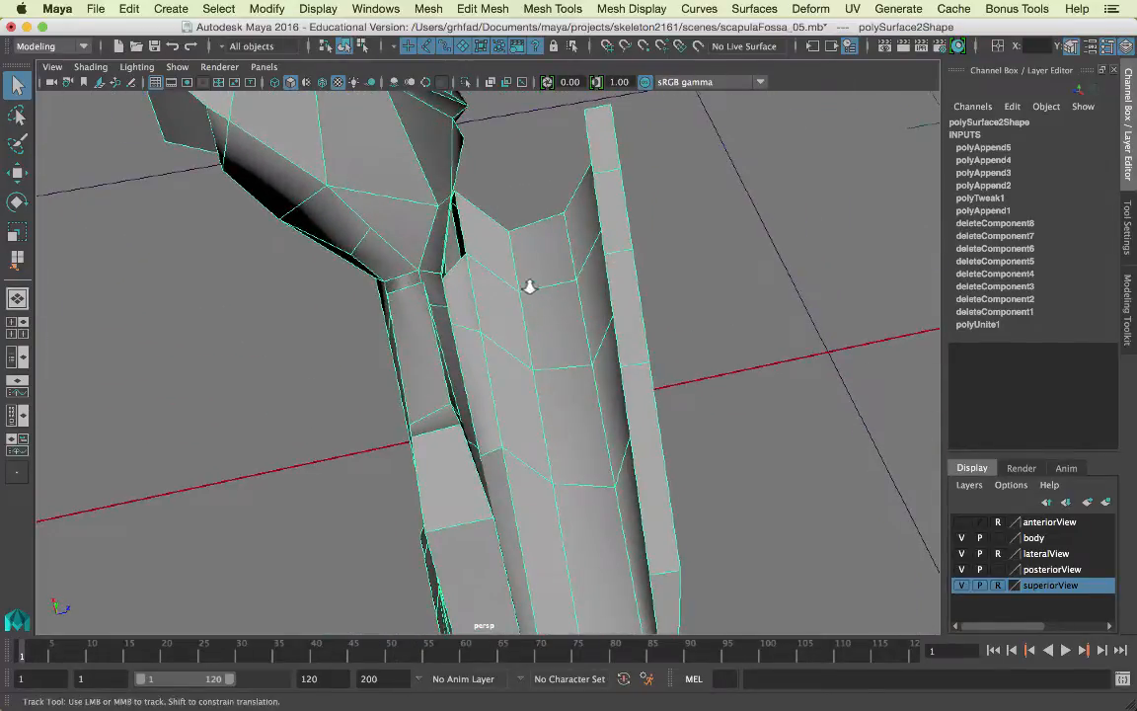
{"action": "right_click_drag", "start_coordinate": [528, 285], "coordinate": [698, 338], "text": "alt"}
{"action": "middle_click_drag", "start_coordinate": [500, 264], "coordinate": [484, 343], "text": "alt"}
{"action": "right_click_drag", "start_coordinate": [482, 333], "coordinate": [668, 356], "text": "alt"}
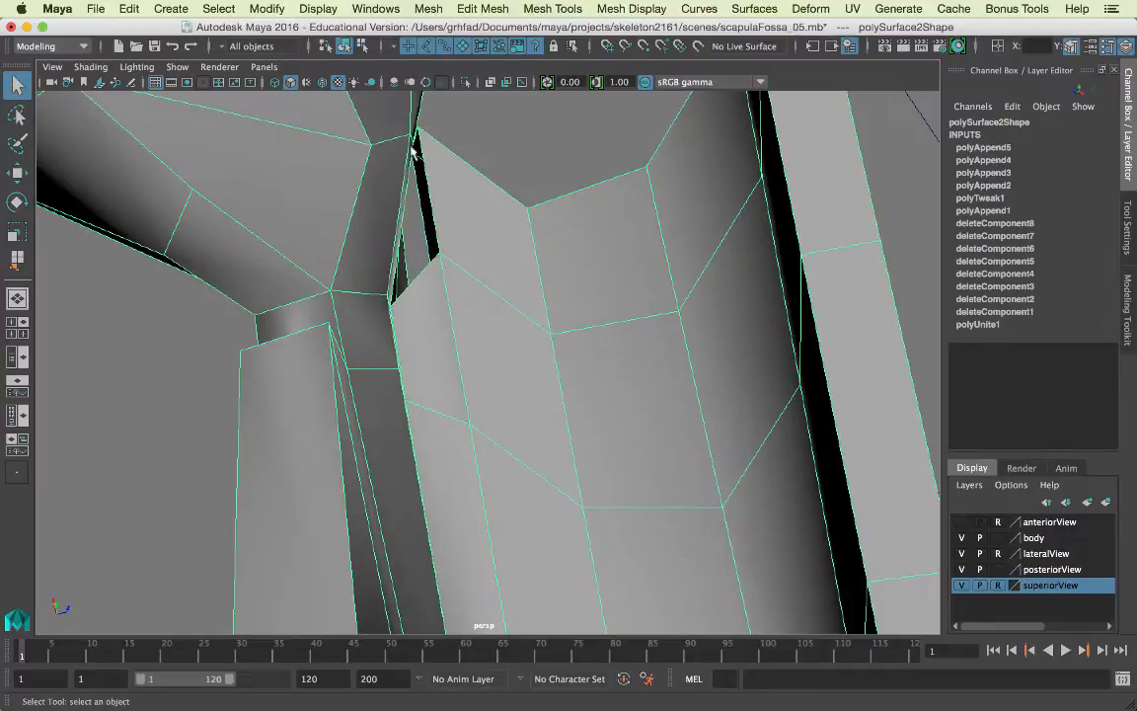
{"action": "right_click_drag", "start_coordinate": [430, 145], "coordinate": [405, 140]}
{"action": "left_click", "coordinate": [418, 130]}
{"action": "key", "text": "w"}
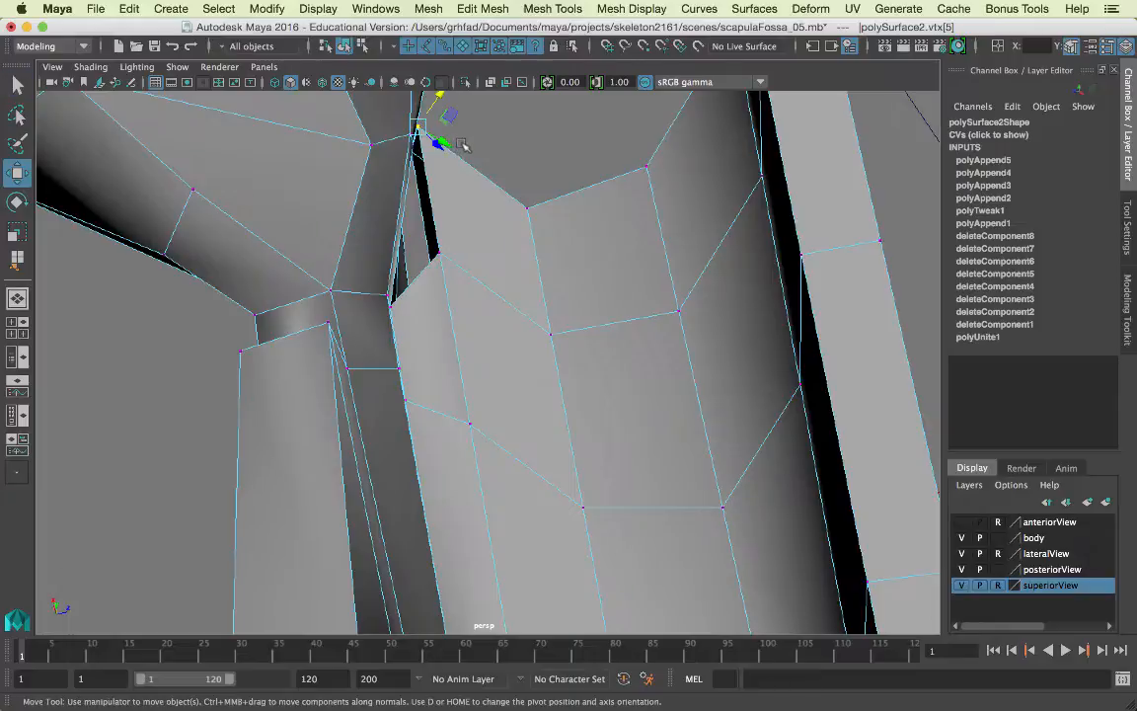
{"action": "left_click_drag", "start_coordinate": [448, 143], "coordinate": [464, 147]}
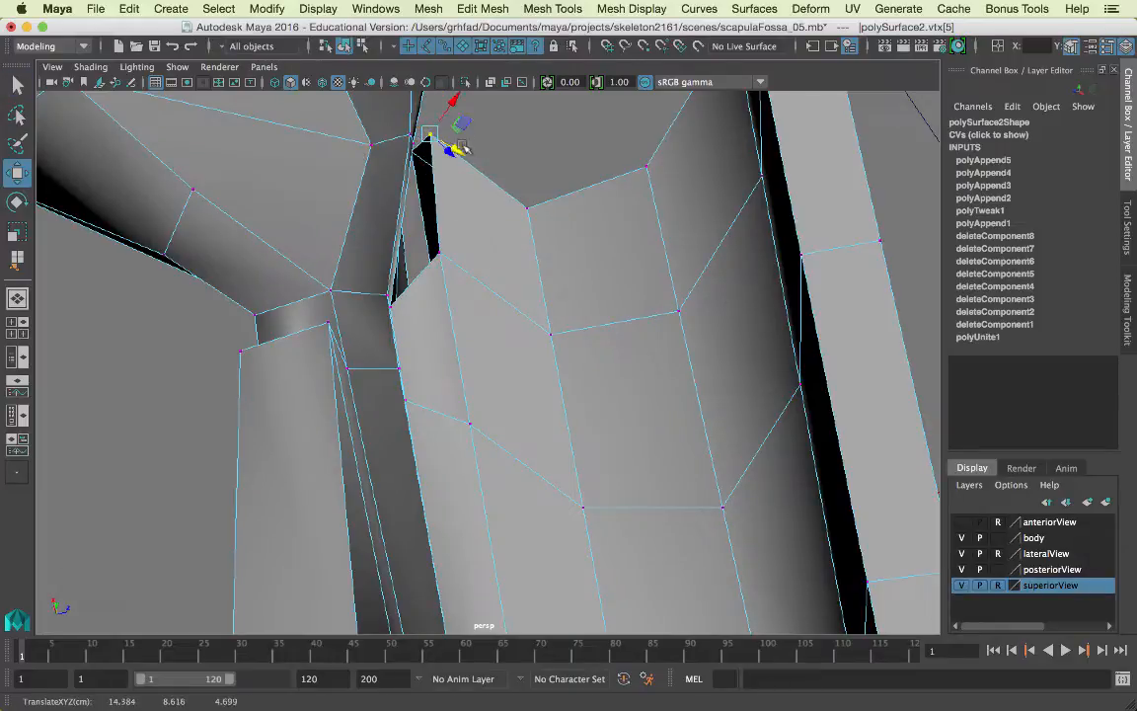
Step: Append a polygon that closes the remaining narrow opening of the upper gap at the spine piece's inner tip
{"action": "left_click", "coordinate": [17, 259]}
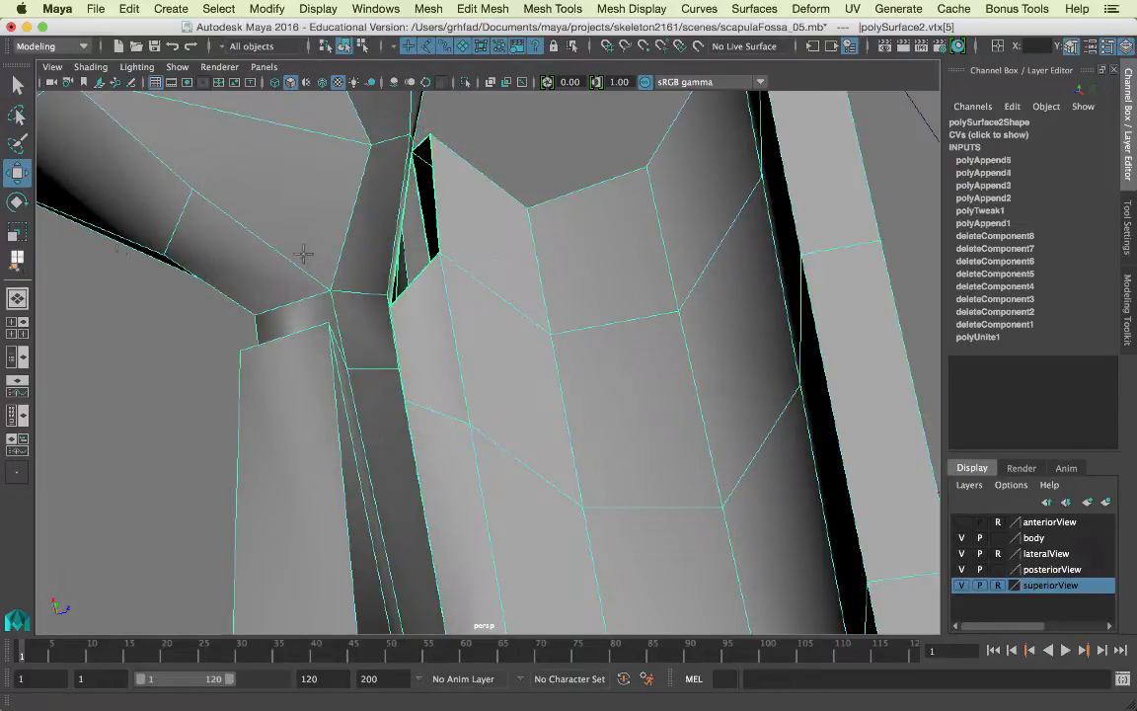
{"action": "left_click", "coordinate": [434, 210]}
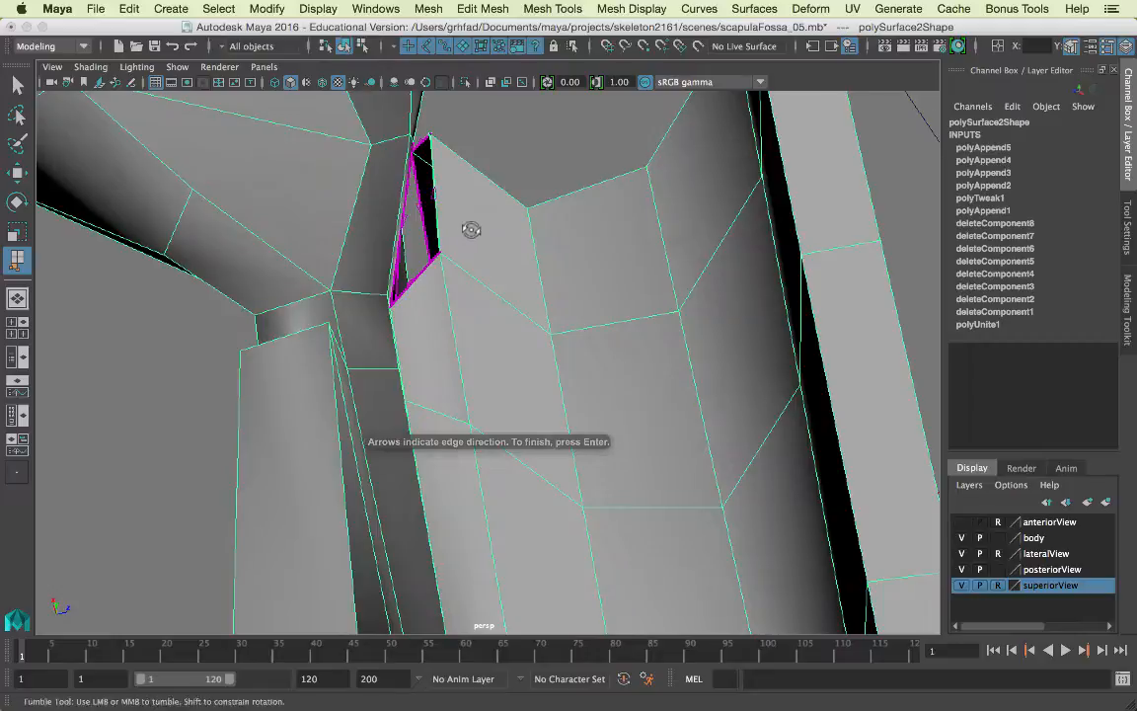
{"action": "left_click_drag", "start_coordinate": [472, 234], "coordinate": [414, 197], "text": "alt"}
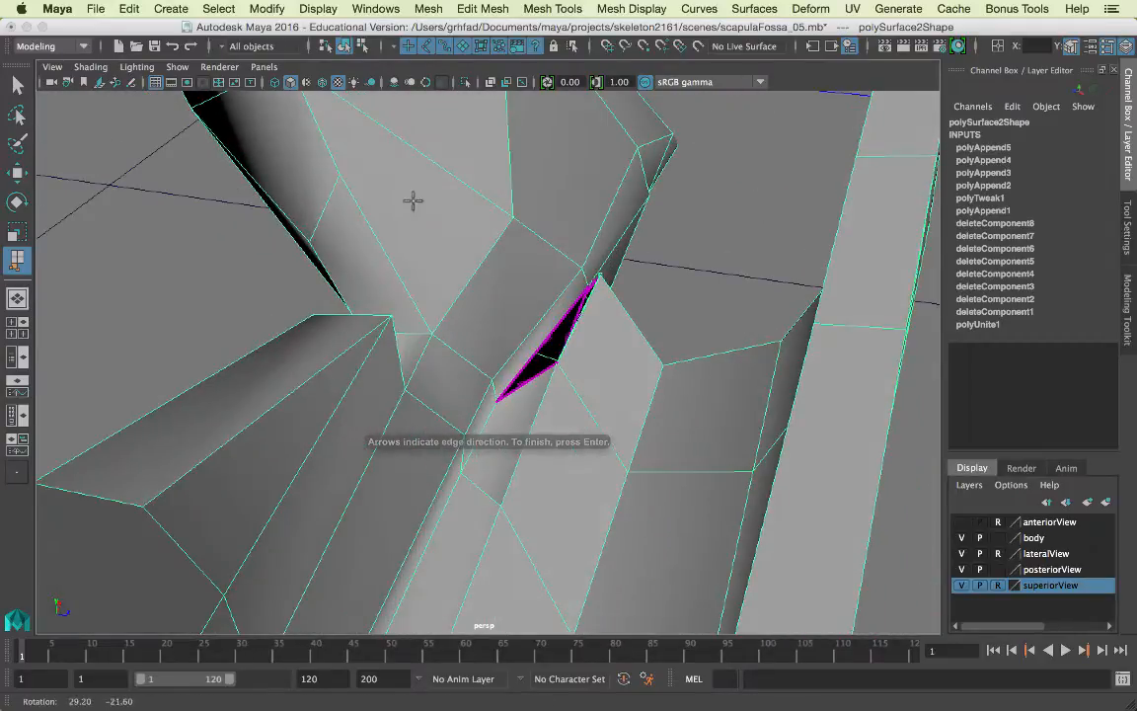
{"action": "left_click", "coordinate": [543, 341]}
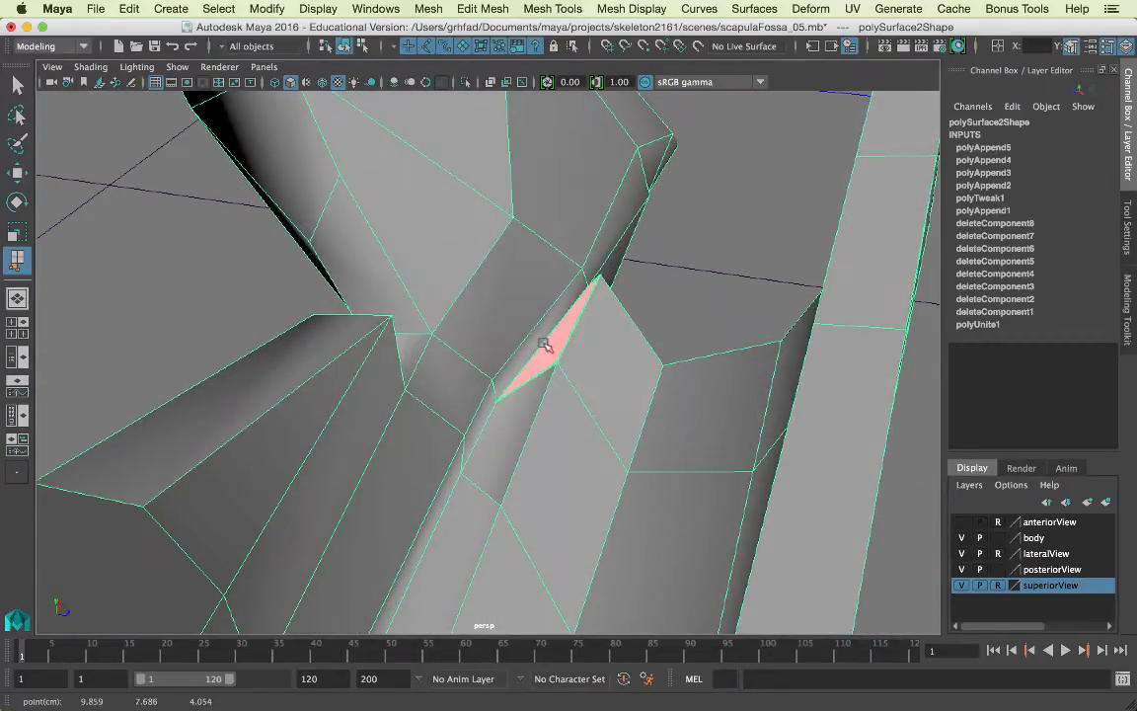
{"action": "key", "text": "Return"}
Step: On the opposite side of the join, move the spine piece's end corner vertex back along its border, widening the end of the gap
{"action": "left_click_drag", "start_coordinate": [575, 353], "coordinate": [405, 163], "text": "alt"}
{"action": "right_click_drag", "start_coordinate": [569, 266], "coordinate": [570, 266], "text": "alt"}
{"action": "left_click_drag", "start_coordinate": [570, 265], "coordinate": [305, 252], "text": "alt"}
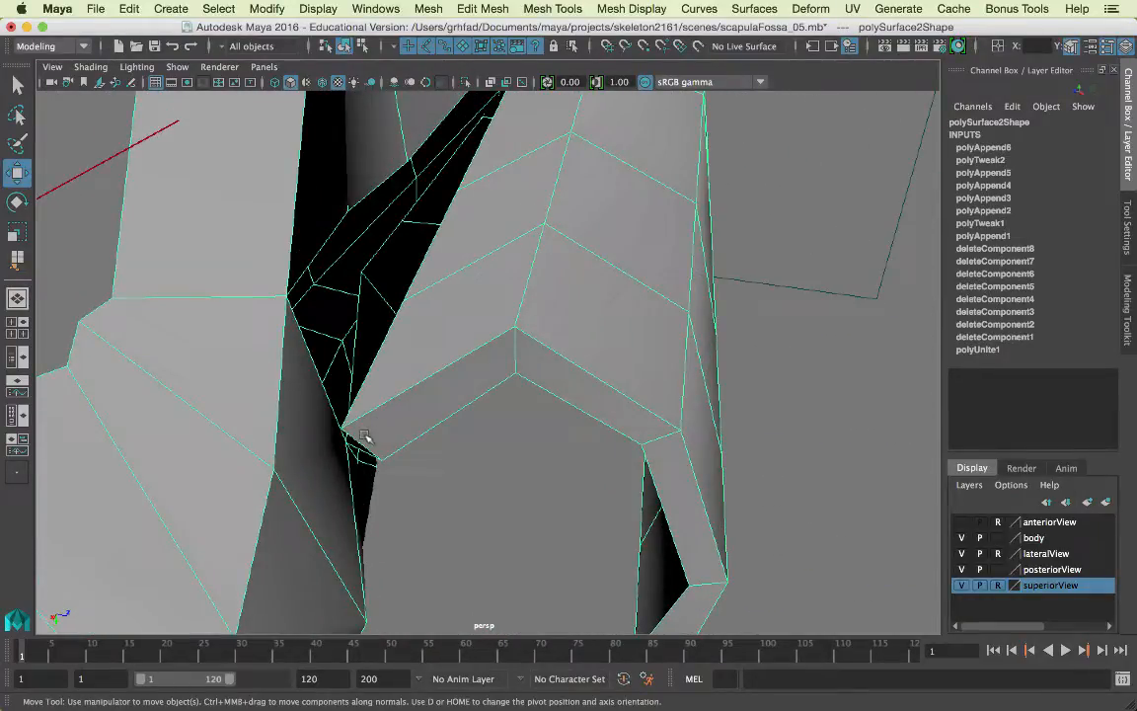
{"action": "key", "text": "q"}
{"action": "right_click_drag", "start_coordinate": [347, 441], "coordinate": [295, 240]}
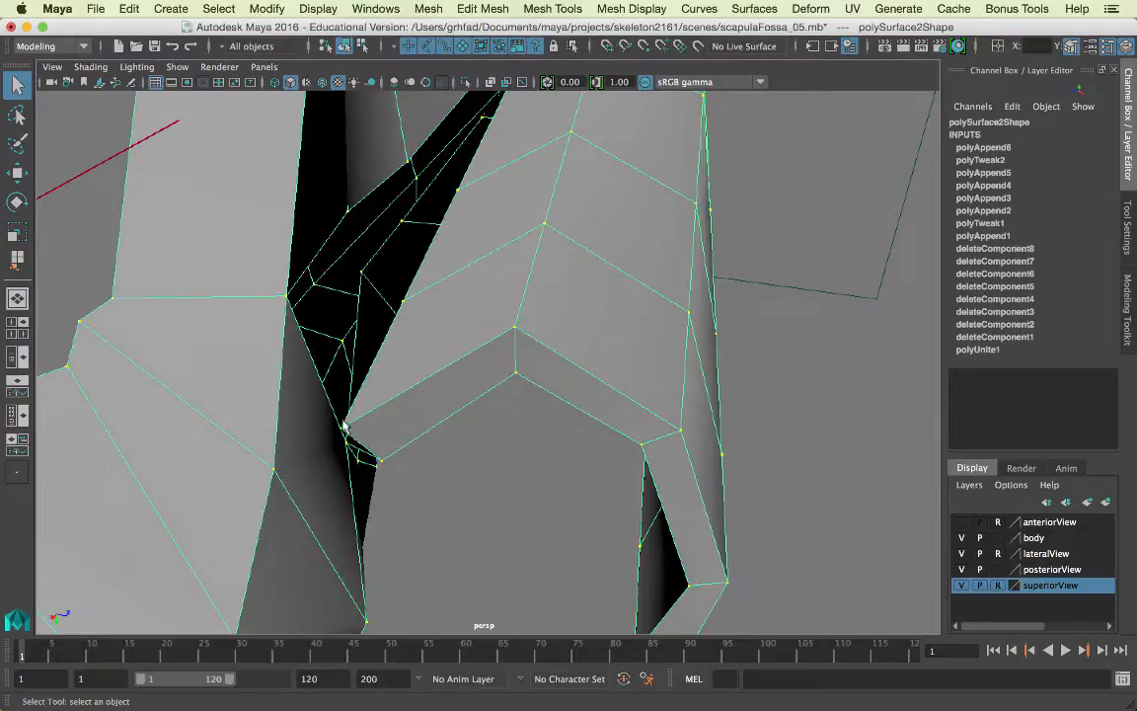
{"action": "left_click", "coordinate": [344, 431]}
{"action": "key", "text": "w"}
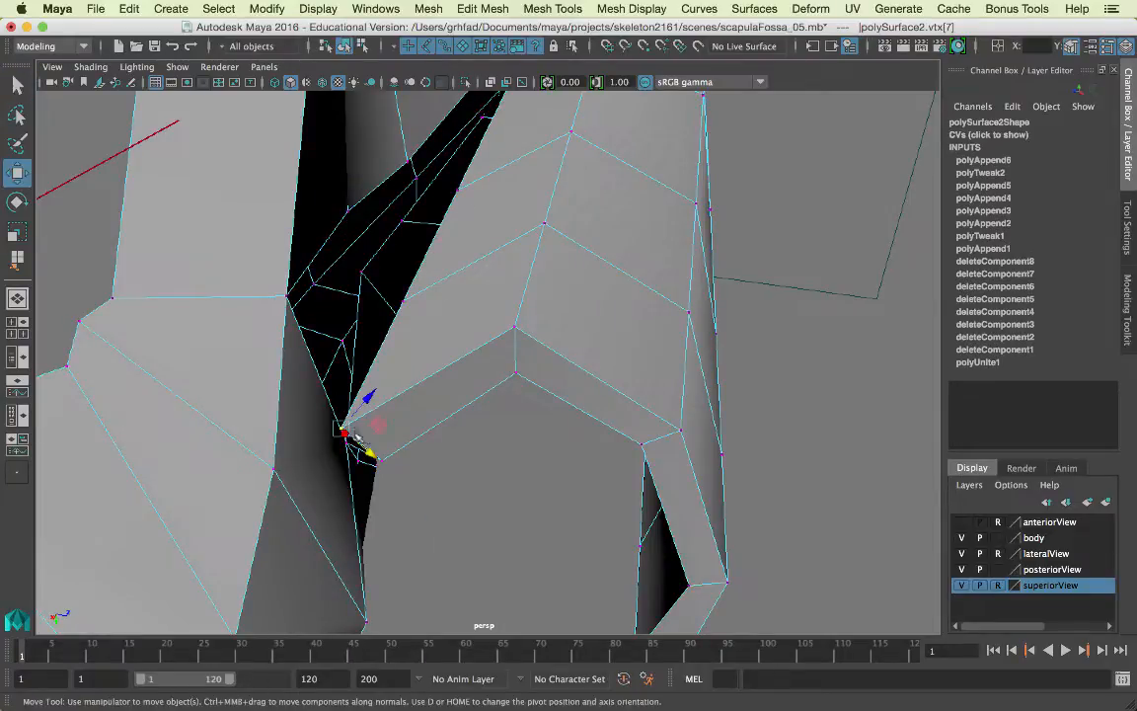
{"action": "left_click_drag", "start_coordinate": [375, 412], "coordinate": [389, 385]}
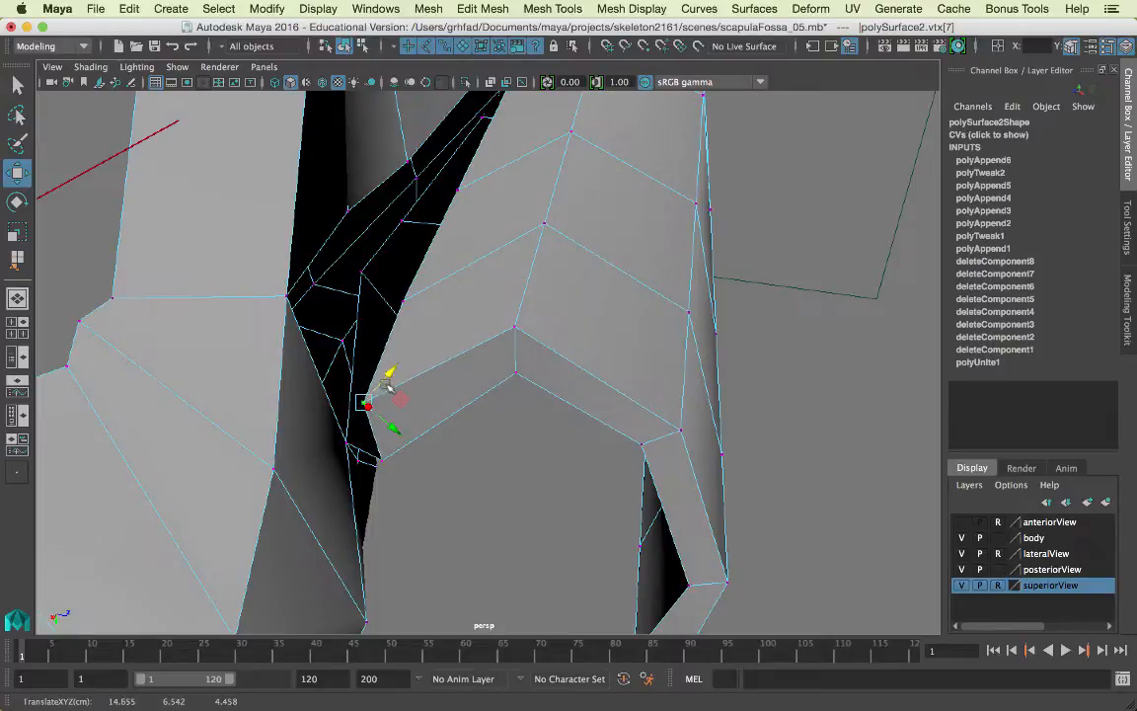
{"action": "left_click_drag", "start_coordinate": [393, 431], "coordinate": [381, 412]}
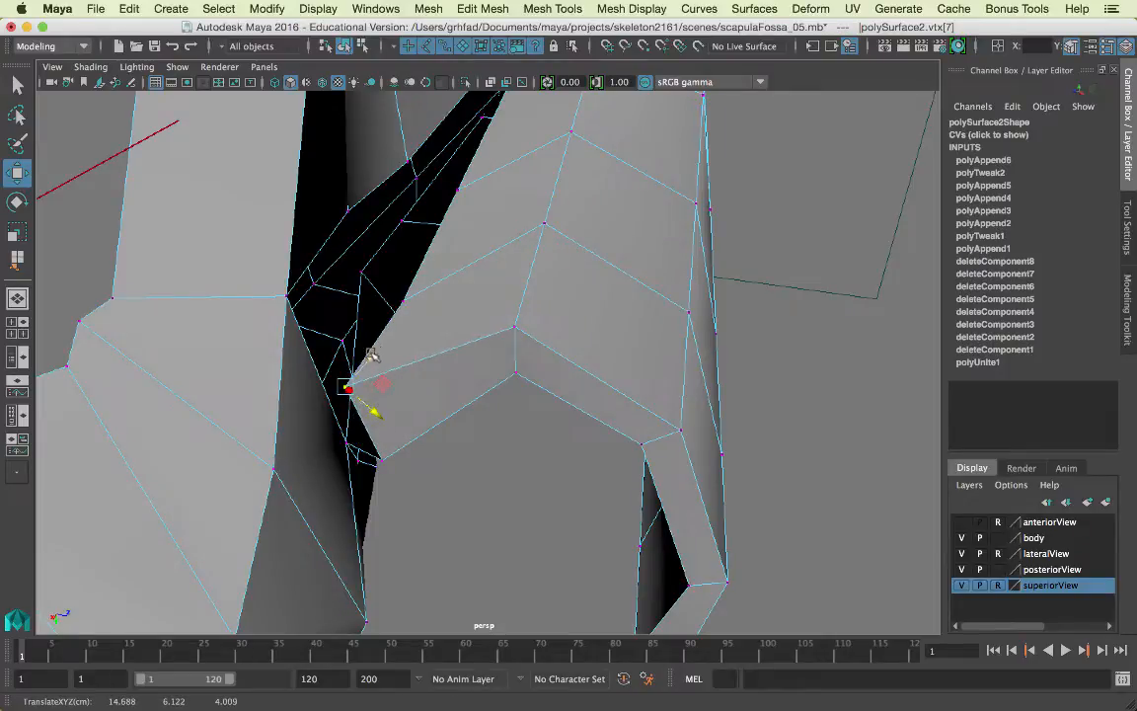
{"action": "left_click_drag", "start_coordinate": [371, 356], "coordinate": [283, 350]}
Step: Append a polygon between the body's border edge and the spine piece's short end edge beside the moved corner vertex
{"action": "left_click", "coordinate": [14, 259]}
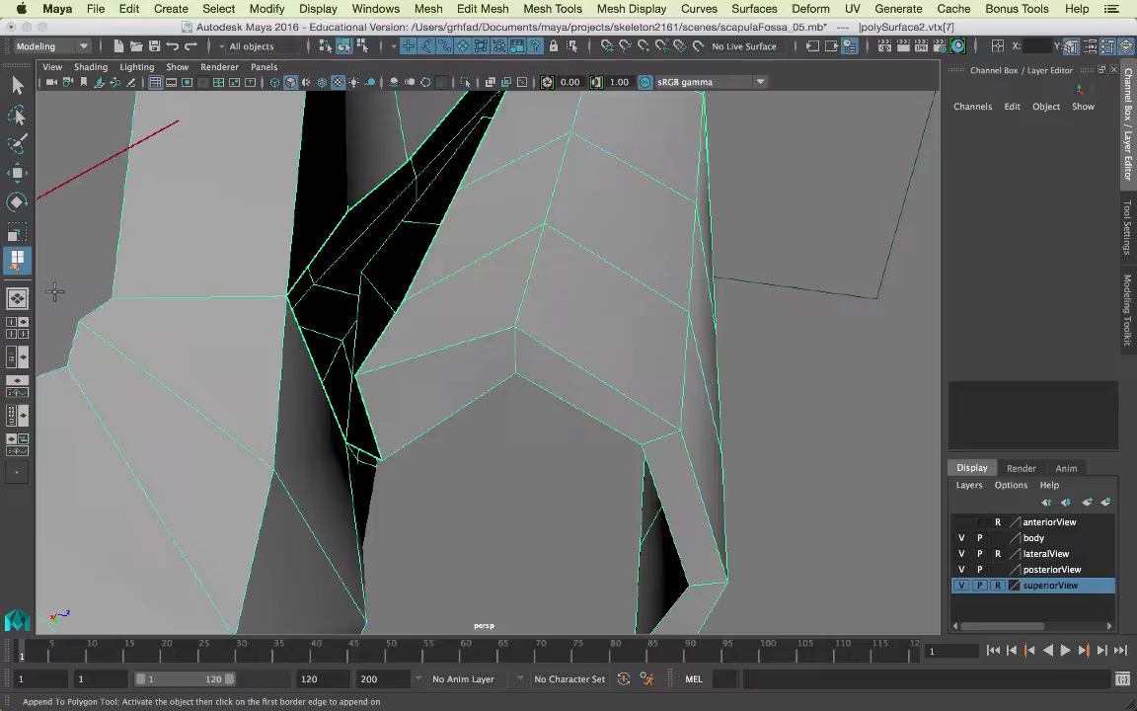
{"action": "left_click", "coordinate": [331, 404]}
{"action": "left_click", "coordinate": [365, 410]}
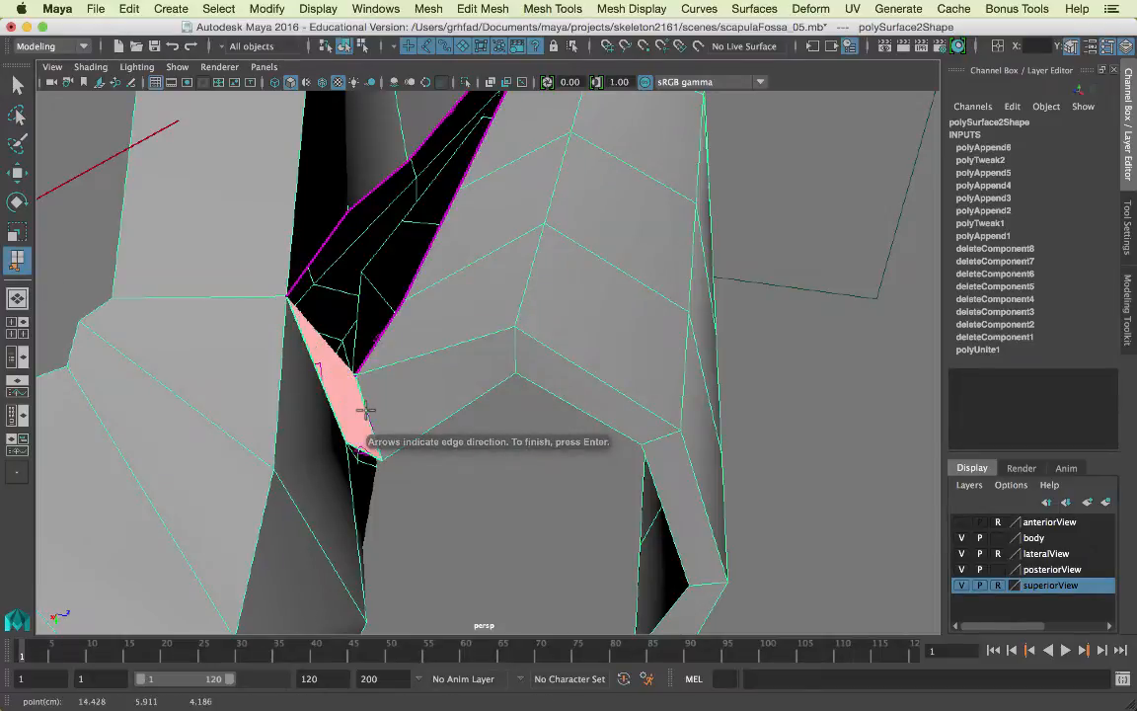
{"action": "key", "text": "w"}
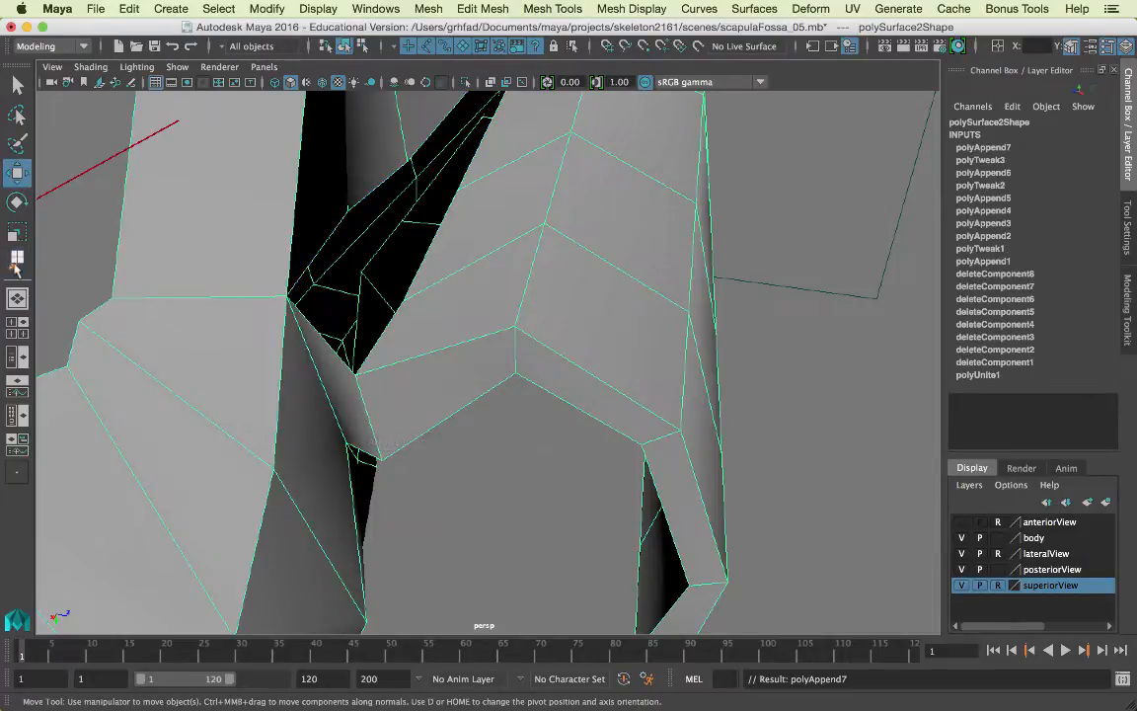
Step: Append a four-sided polygon across the first section of the remaining gap, adjoining the polygon at the spine piece's end
{"action": "left_click", "coordinate": [15, 261]}
{"action": "left_click", "coordinate": [315, 275]}
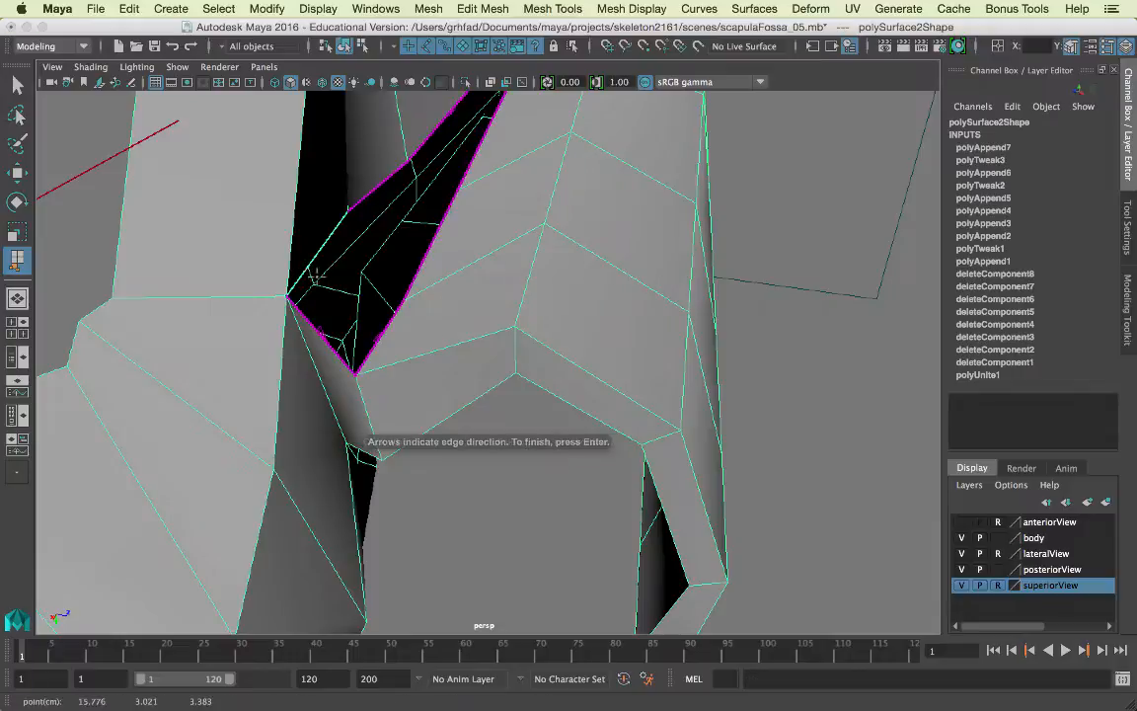
{"action": "left_click", "coordinate": [375, 344]}
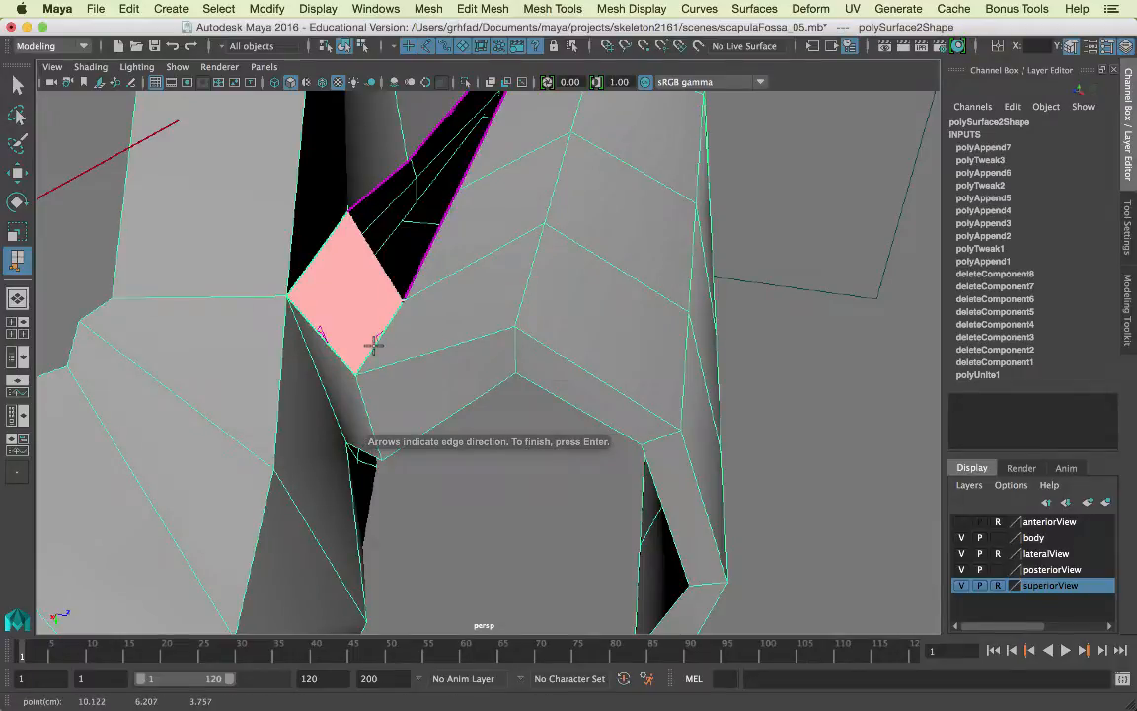
{"action": "key", "text": "Return"}
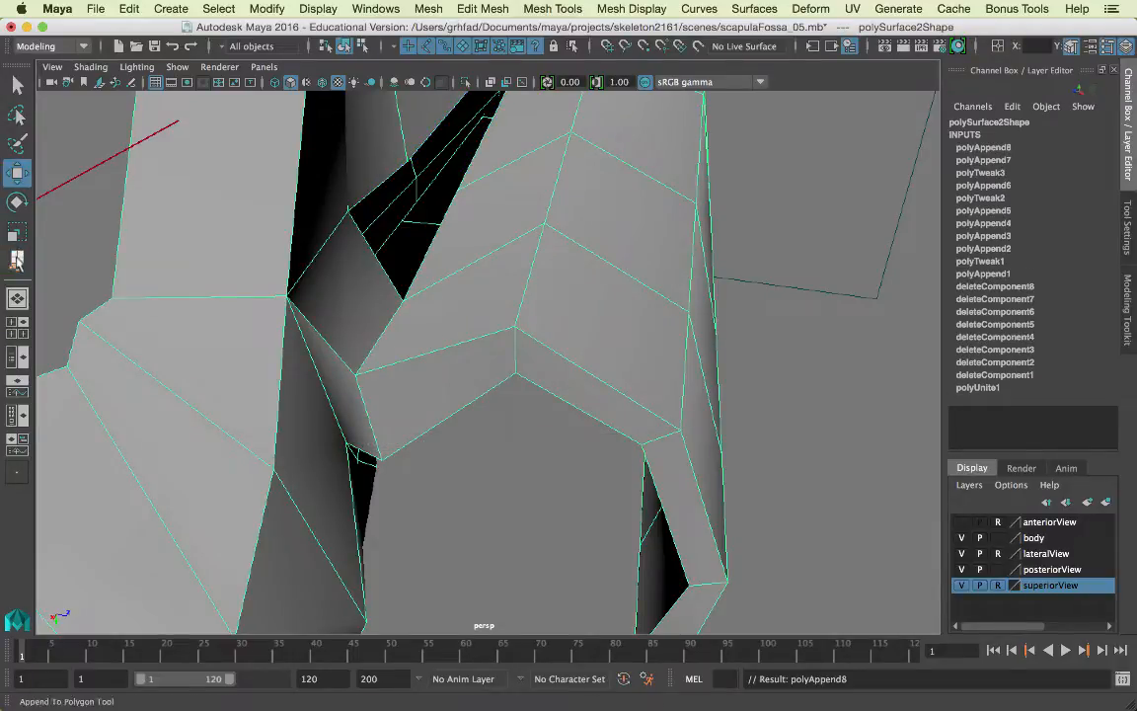
Step: Append another polygon across the second section of the gap, between the body's border and the spine piece
{"action": "key", "text": "y"}
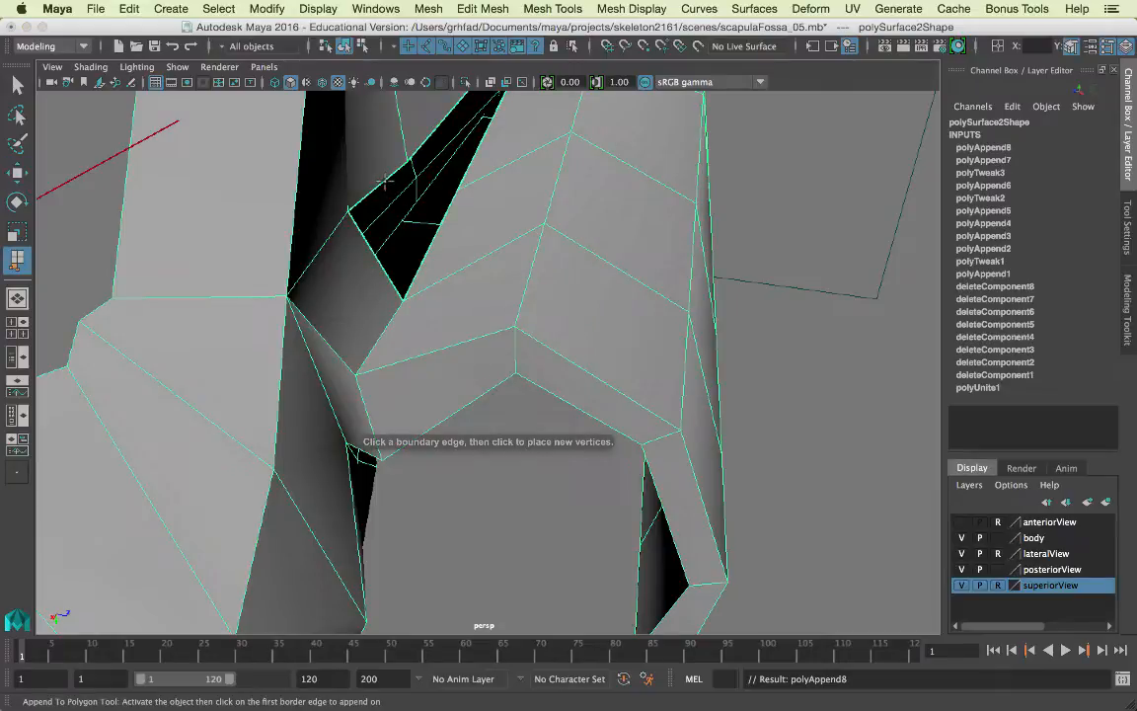
{"action": "left_click", "coordinate": [427, 210]}
{"action": "left_click", "coordinate": [436, 230]}
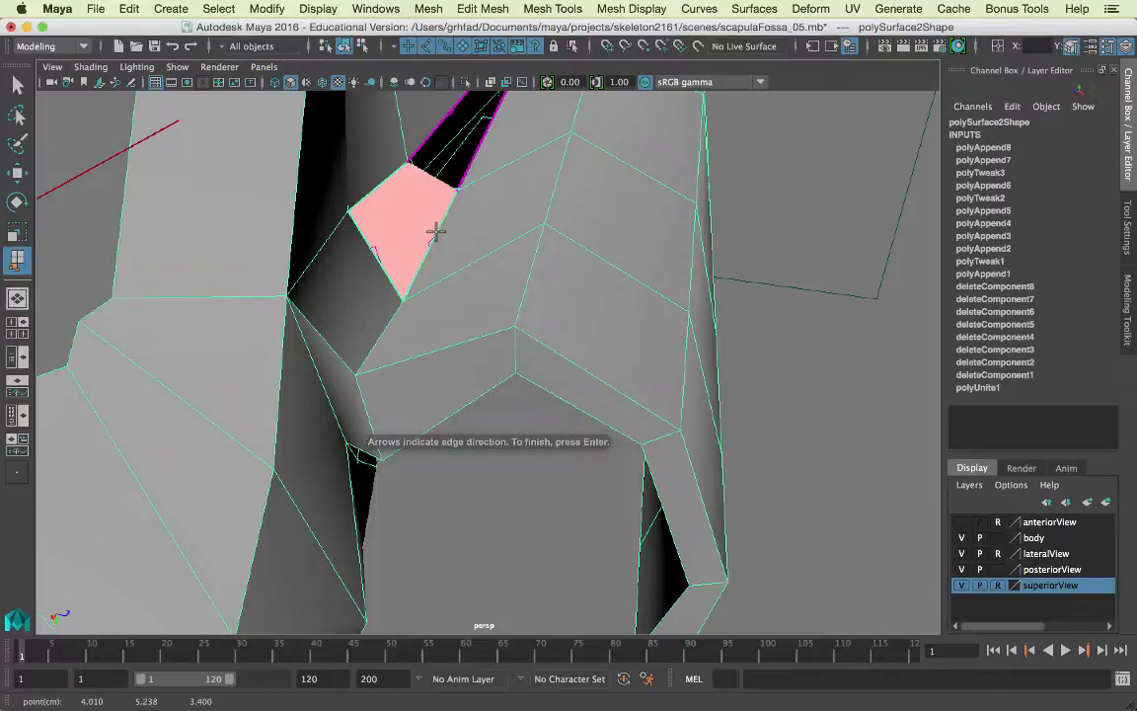
{"action": "key", "text": "Return"}
Step: Append a polygon over the last long section of the gap to close the join between body and spine piece
{"action": "left_click_drag", "start_coordinate": [481, 245], "coordinate": [449, 277], "text": "alt"}
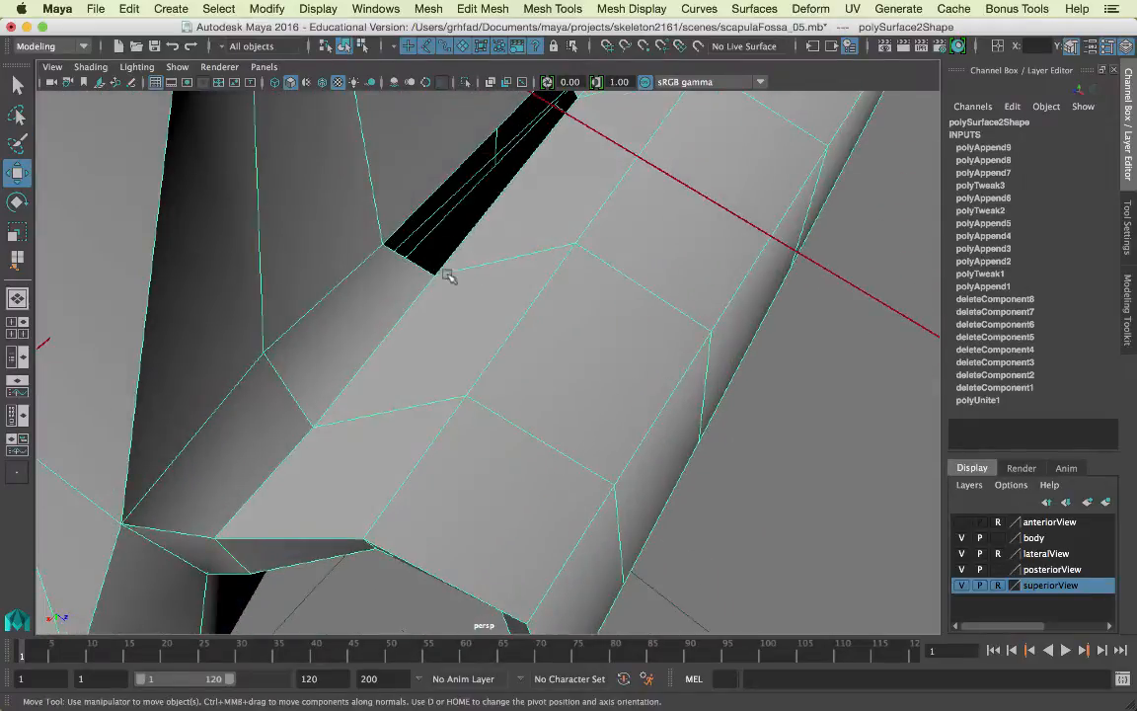
{"action": "left_click", "coordinate": [18, 258]}
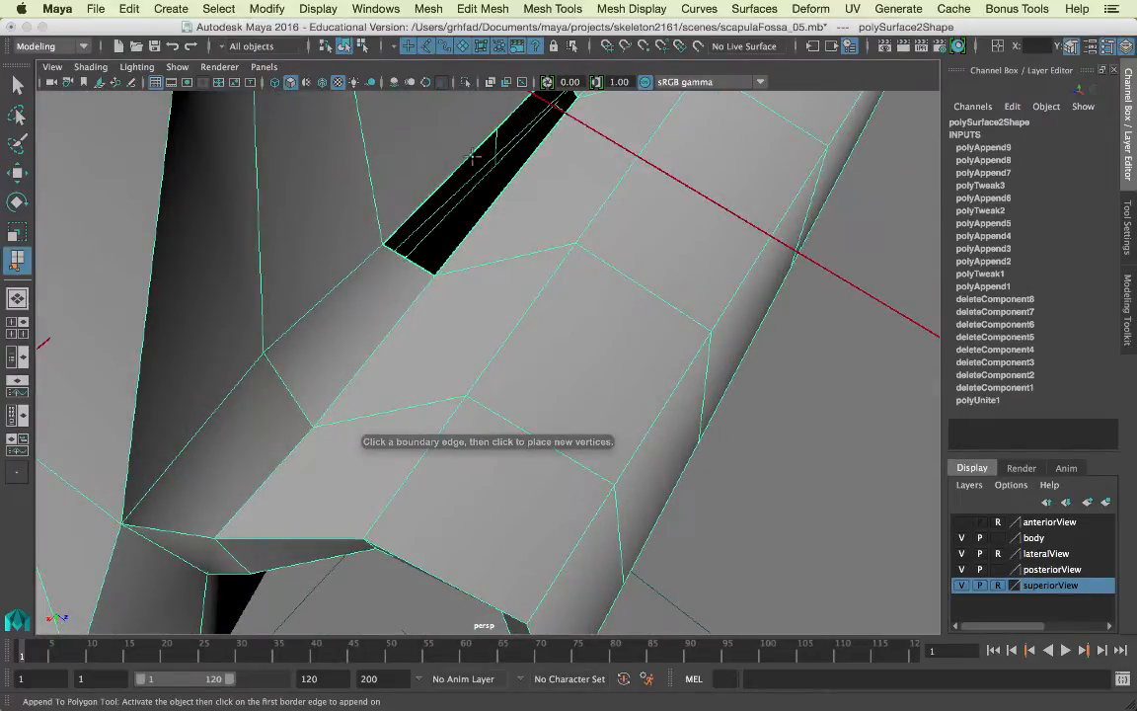
{"action": "left_click", "coordinate": [492, 188]}
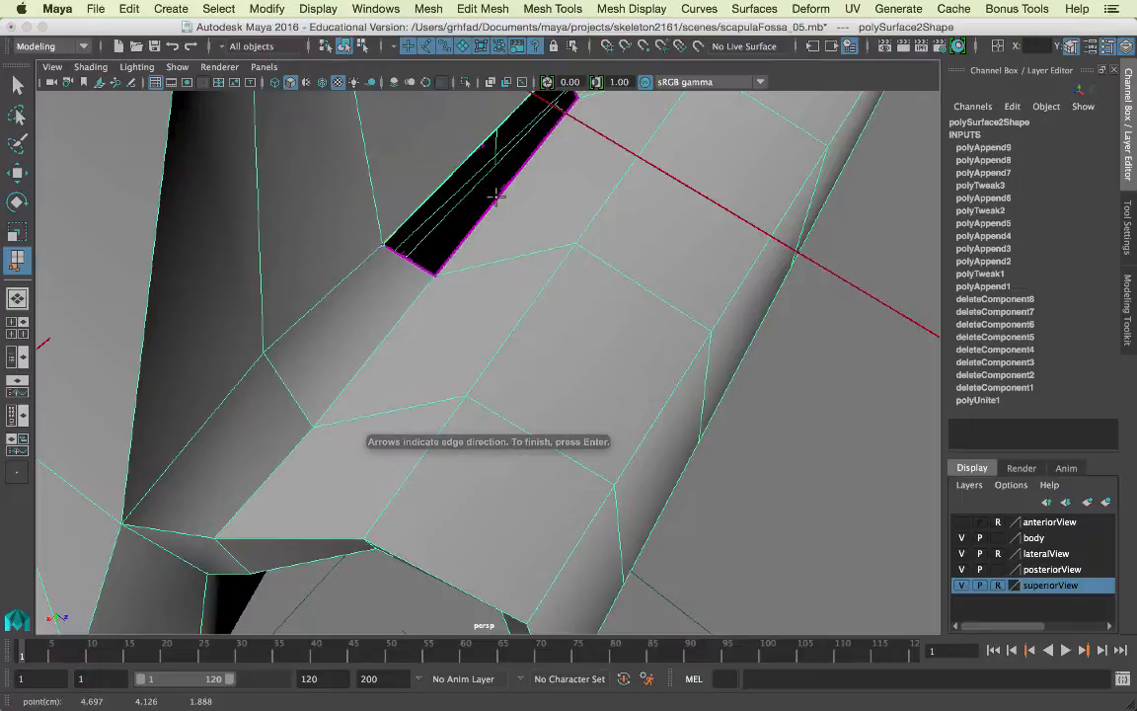
{"action": "left_click", "coordinate": [495, 195]}
{"action": "key", "text": "Return"}
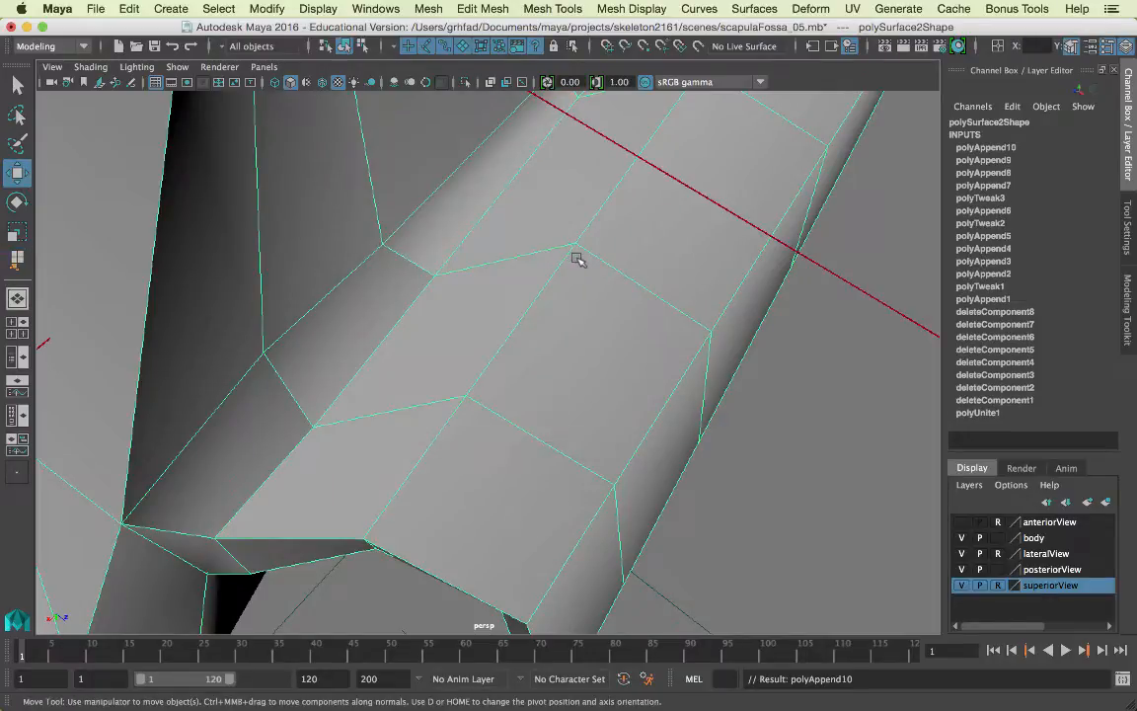
Step: Turn on the smooth mesh preview for the joined scapula and inspect its shape from all sides
{"action": "left_click_drag", "start_coordinate": [578, 258], "coordinate": [455, 187], "text": "alt"}
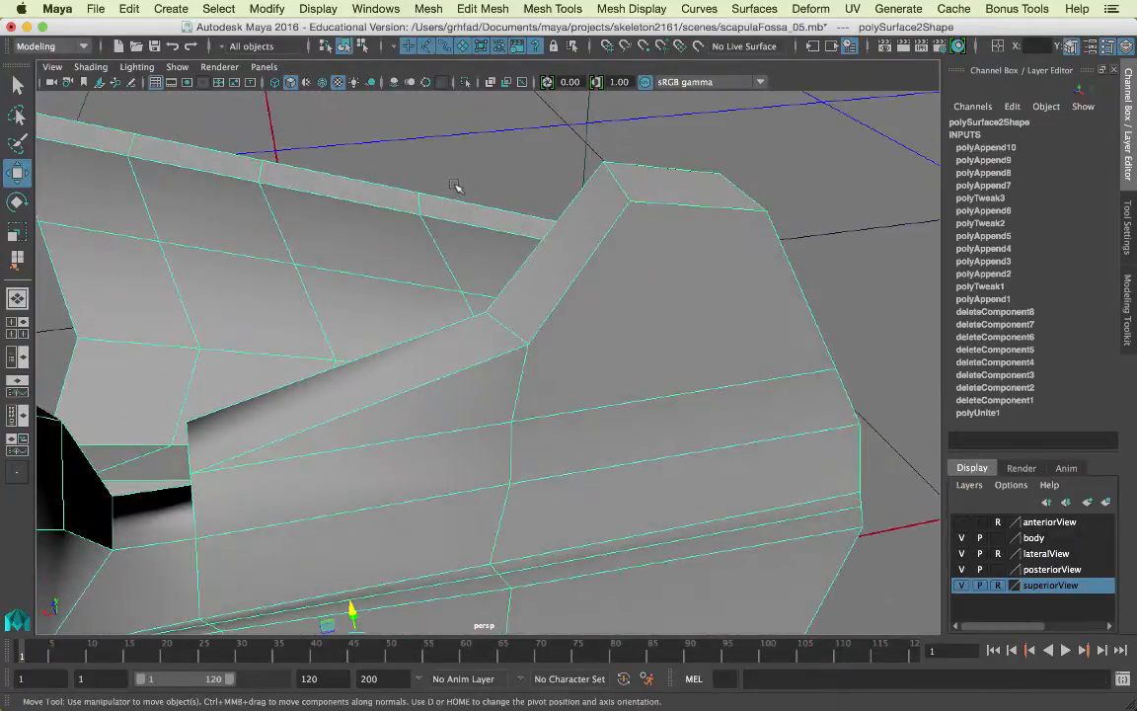
{"action": "key", "text": "3"}
{"action": "left_click_drag", "start_coordinate": [446, 468], "coordinate": [521, 395], "text": "alt"}
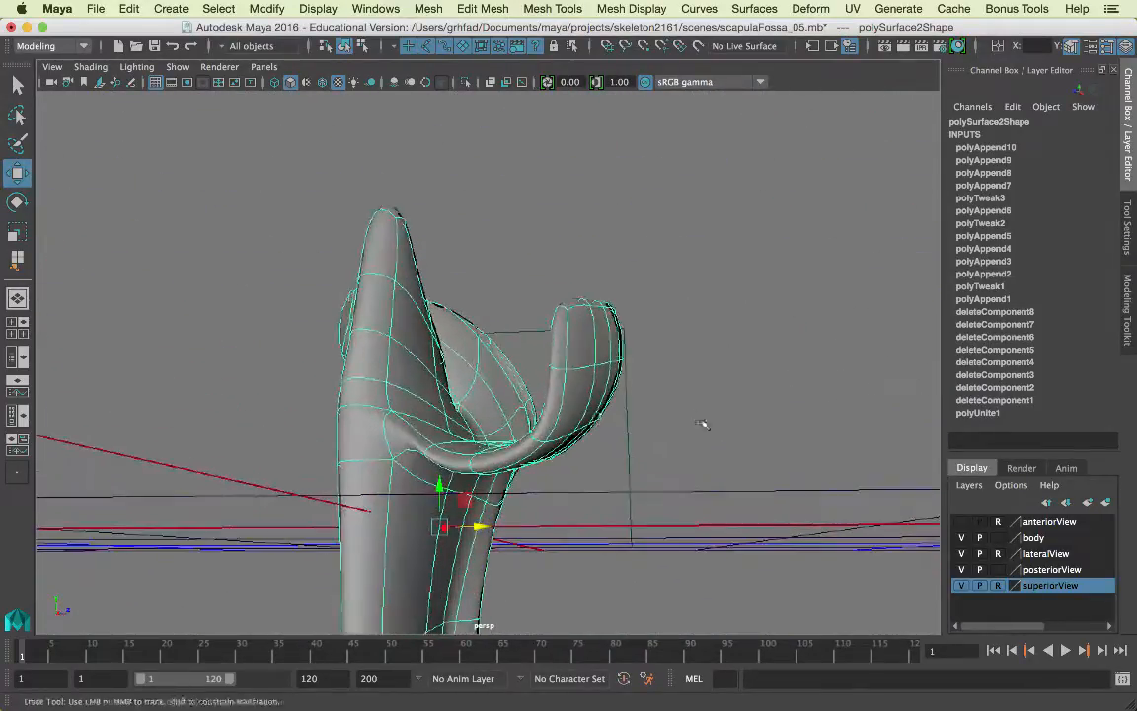
{"action": "left_click_drag", "start_coordinate": [702, 423], "coordinate": [81, 406], "text": "alt"}
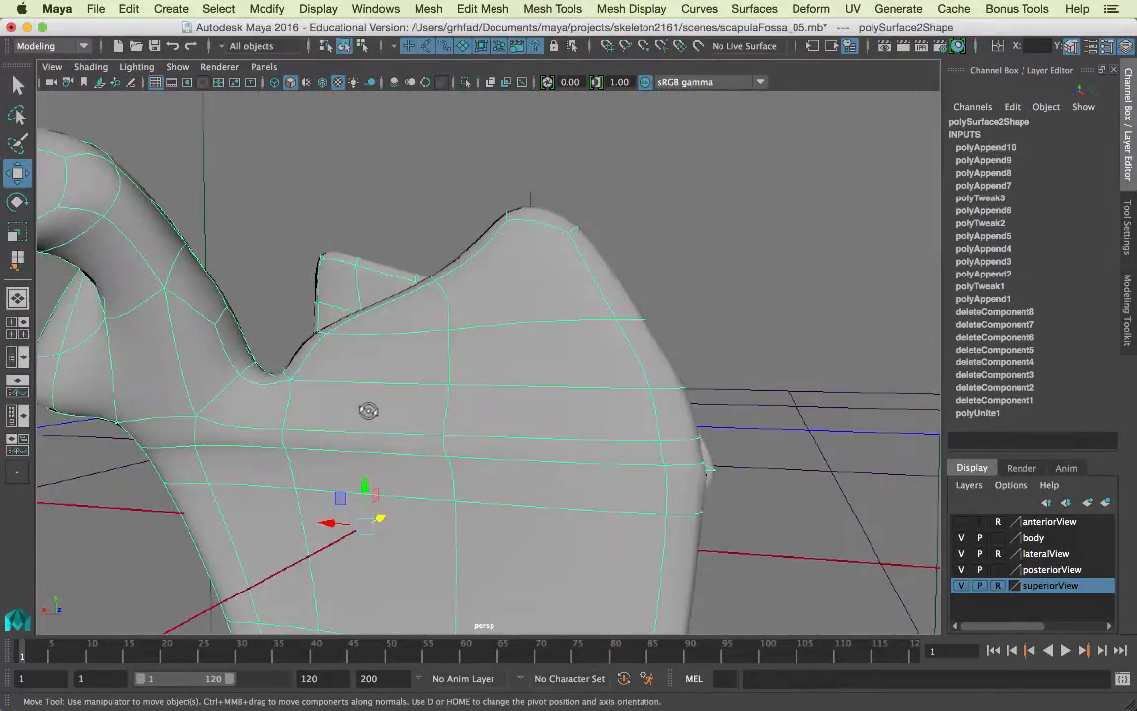
{"action": "left_click_drag", "start_coordinate": [369, 410], "coordinate": [583, 331], "text": "alt"}
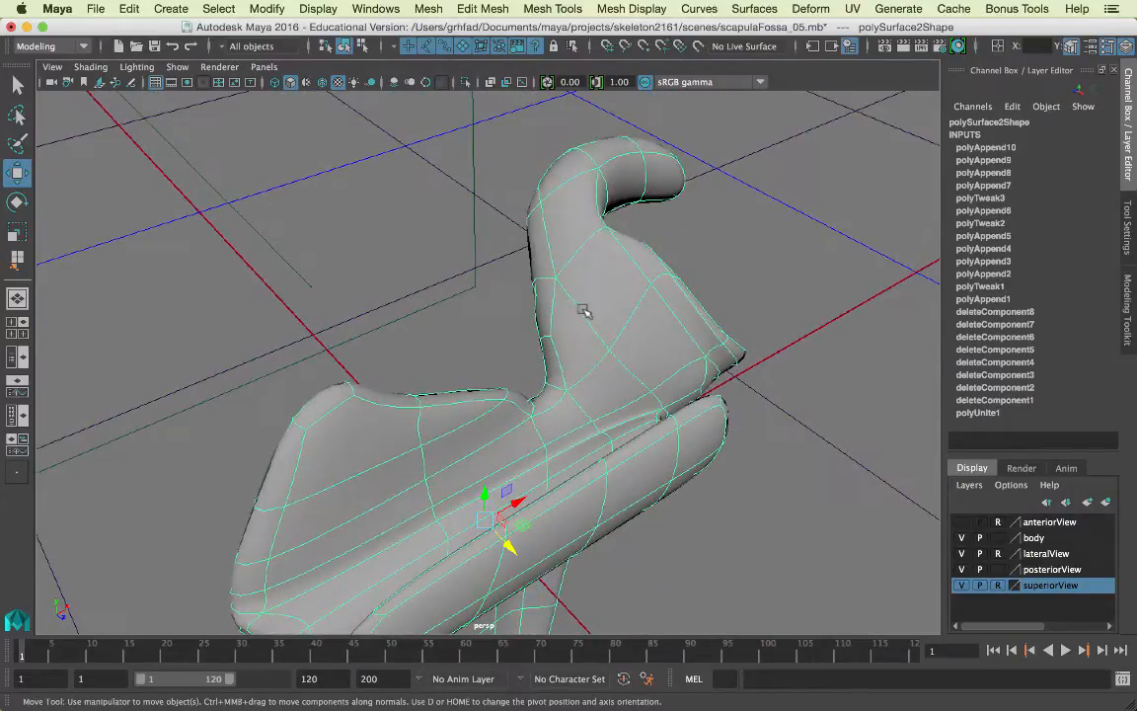
Step: Select the diagonal edge on the broad base of the hooked process and shift it slightly toward the process's outer side
{"action": "right_click", "coordinate": [585, 312]}
{"action": "right_click_drag", "start_coordinate": [527, 242], "coordinate": [578, 196]}
{"action": "left_click", "coordinate": [596, 321]}
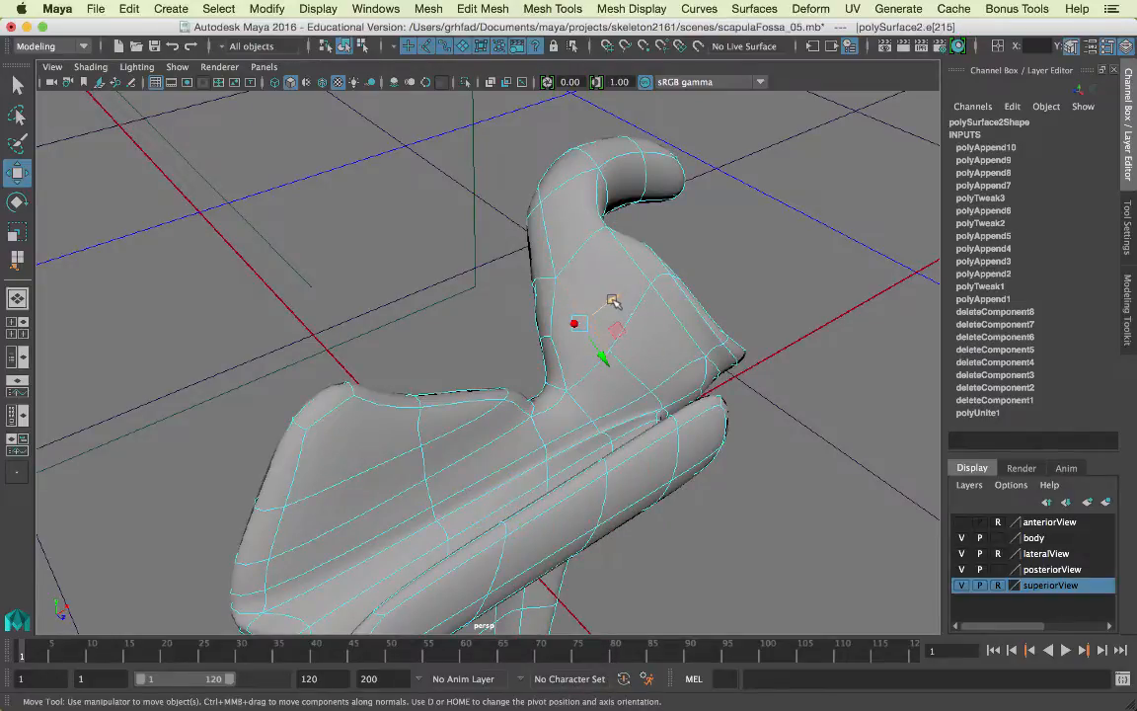
{"action": "middle_click_drag", "start_coordinate": [612, 301], "coordinate": [619, 296]}
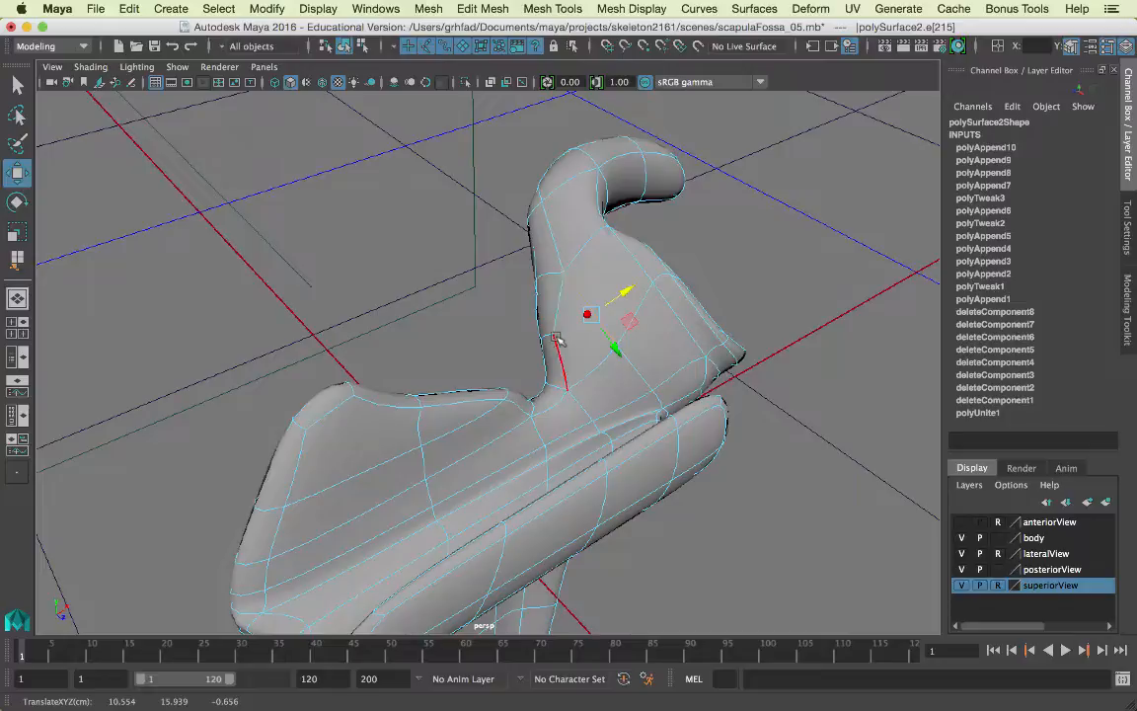
Step: Move the vertex on the inner margin of the hooked process's base inward across the surface, and clear the selection
{"action": "right_click_drag", "start_coordinate": [538, 242], "coordinate": [472, 239]}
{"action": "left_click", "coordinate": [550, 332]}
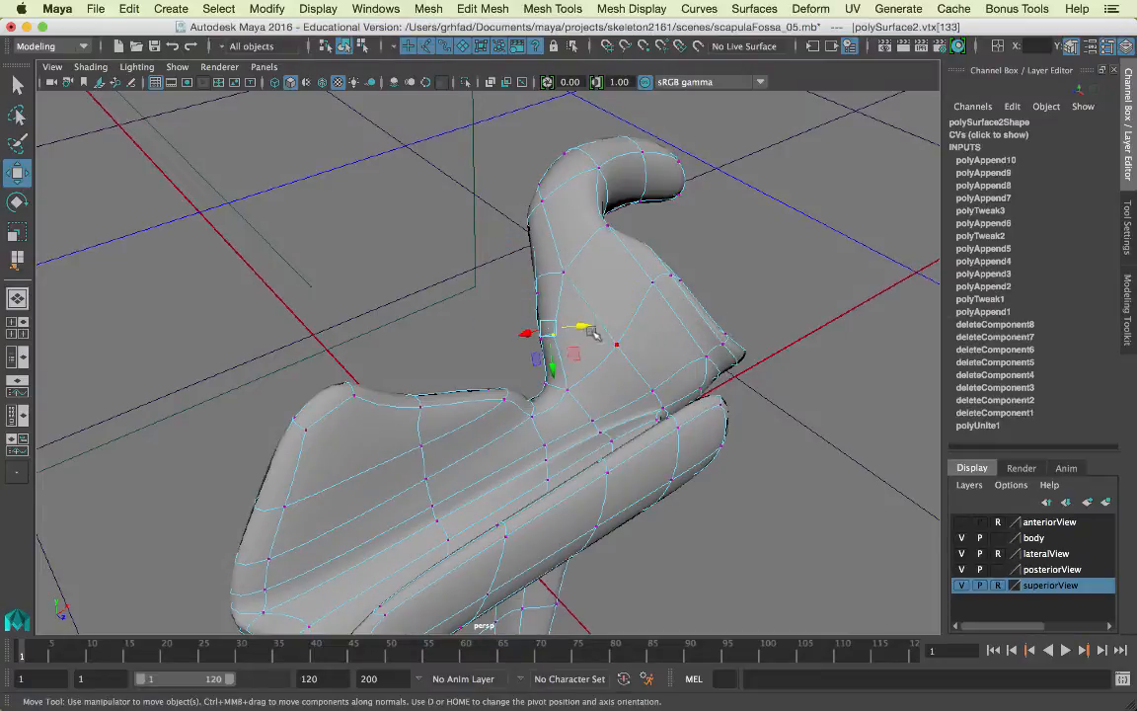
{"action": "middle_click_drag", "start_coordinate": [552, 332], "coordinate": [618, 325]}
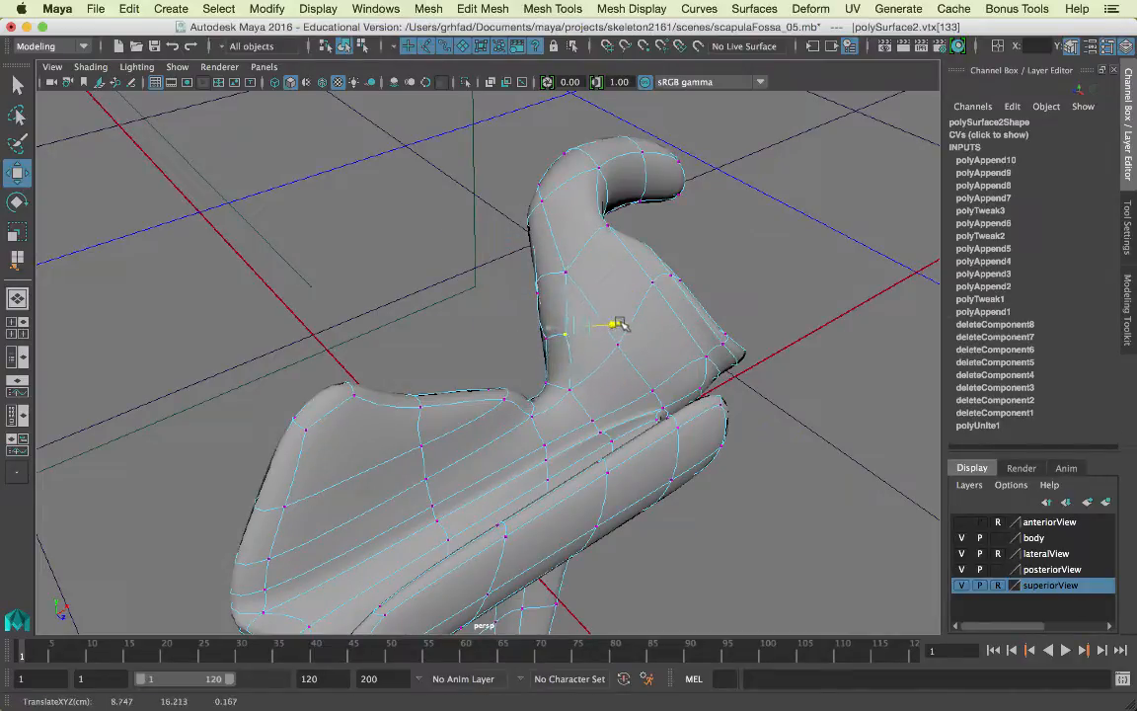
{"action": "left_click", "coordinate": [864, 451]}
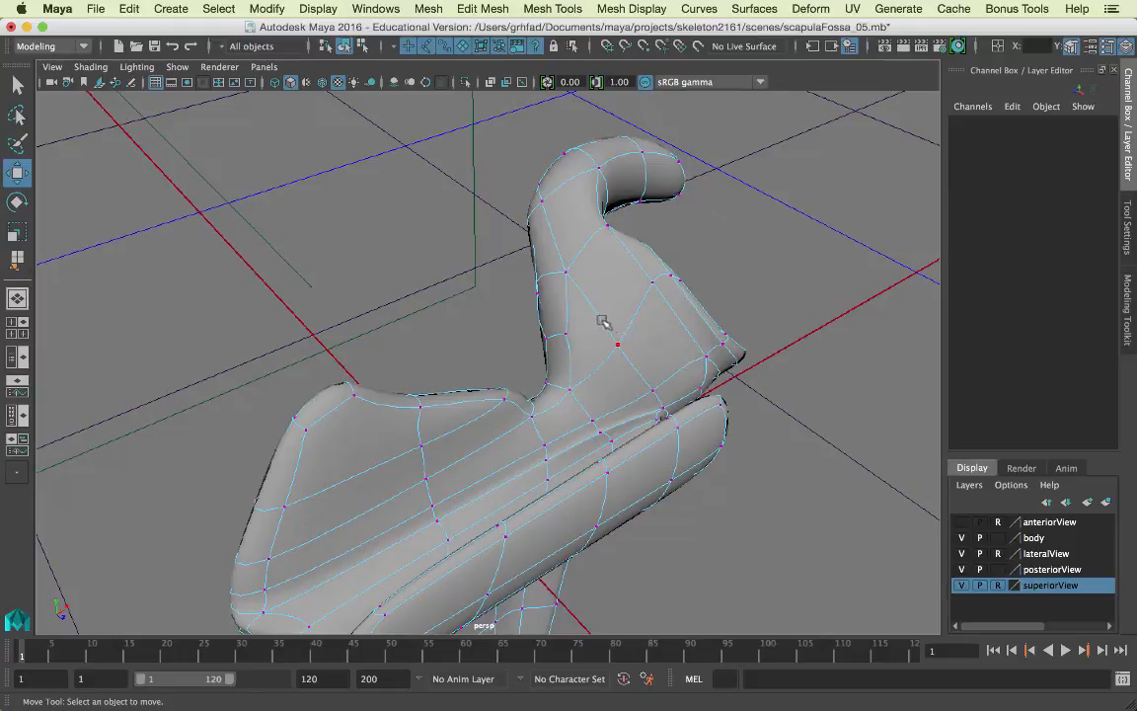
Step: Reselect the diagonal edge on the hooked process's base, adjust its position, and undo the last shift
{"action": "right_click_drag", "start_coordinate": [602, 321], "coordinate": [599, 192]}
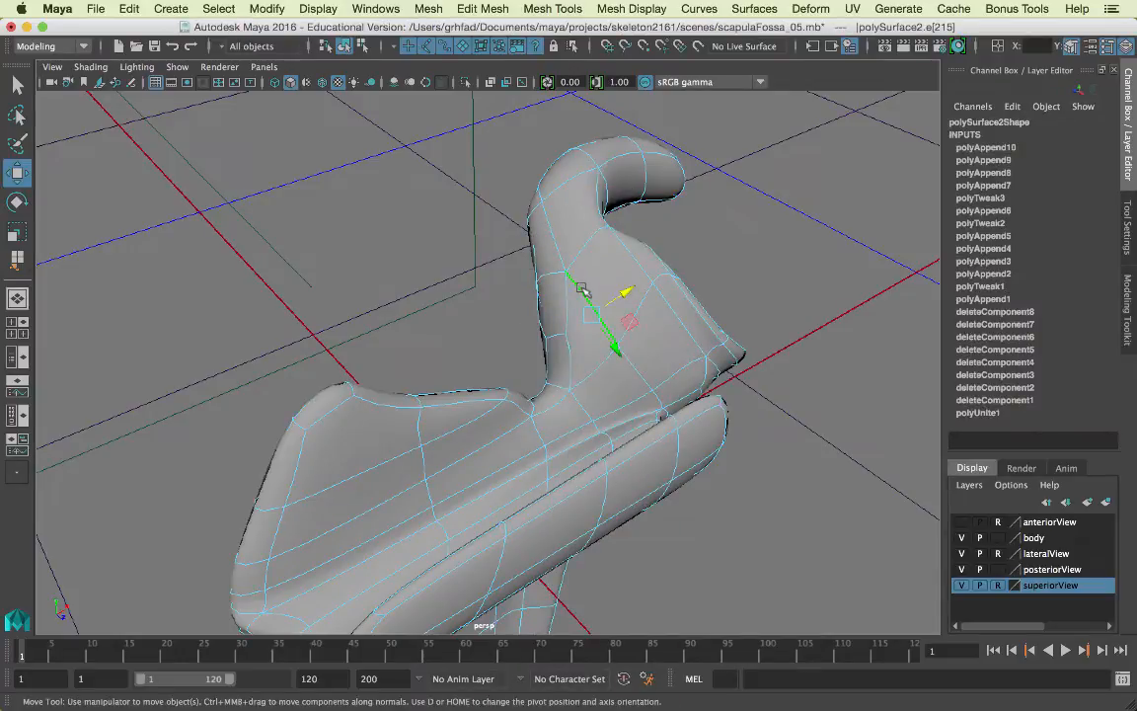
{"action": "left_click_drag", "start_coordinate": [641, 367], "coordinate": [554, 344], "text": "alt"}
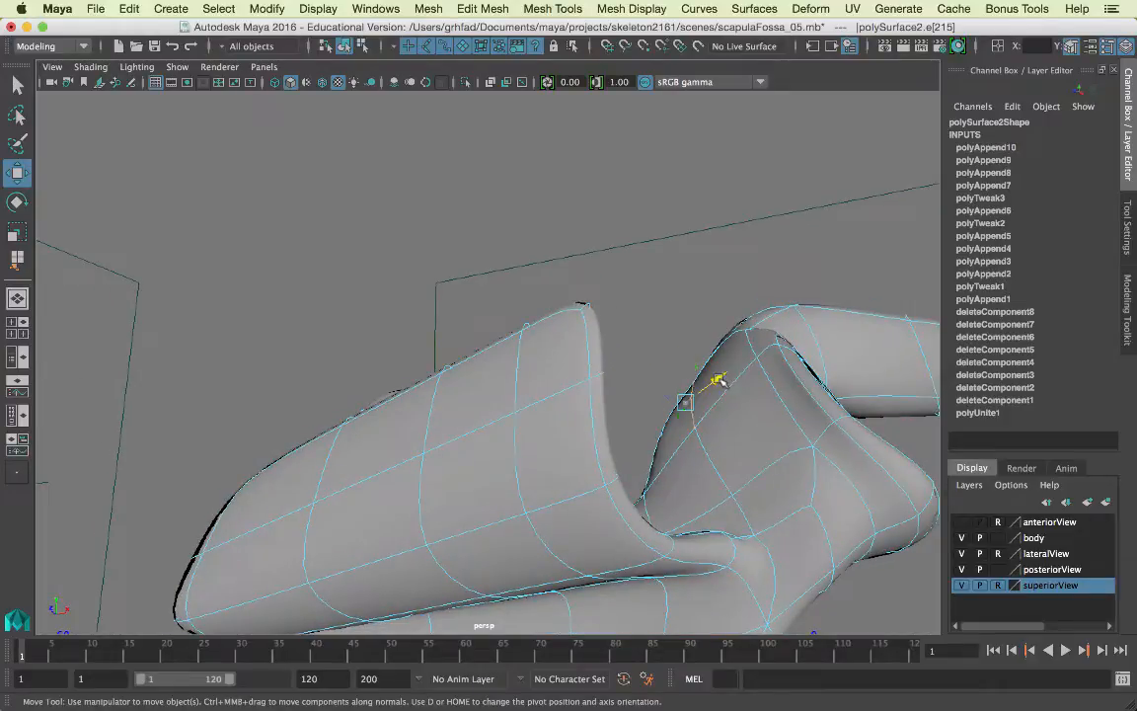
{"action": "left_click_drag", "start_coordinate": [720, 382], "coordinate": [683, 375]}
{"action": "key", "text": "z"}
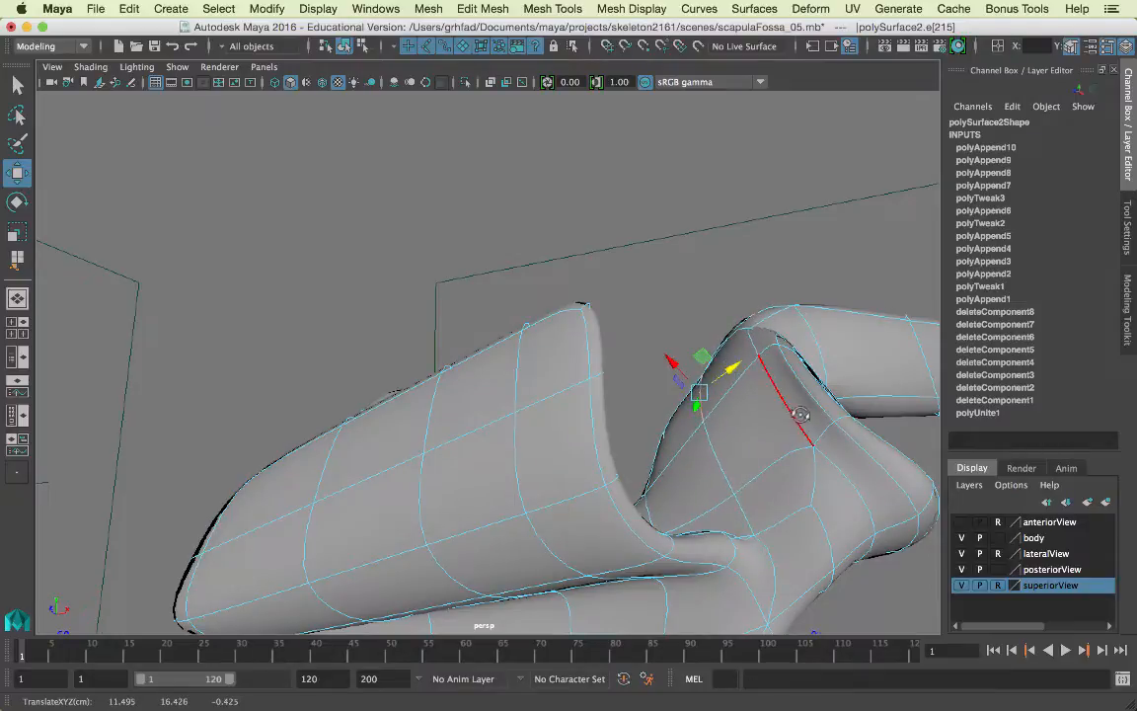
Step: Slide the selected edge on the hooked process's base along the surface toward the outer side with the Slide Edge tool
{"action": "left_click_drag", "start_coordinate": [758, 387], "coordinate": [862, 481], "text": "alt"}
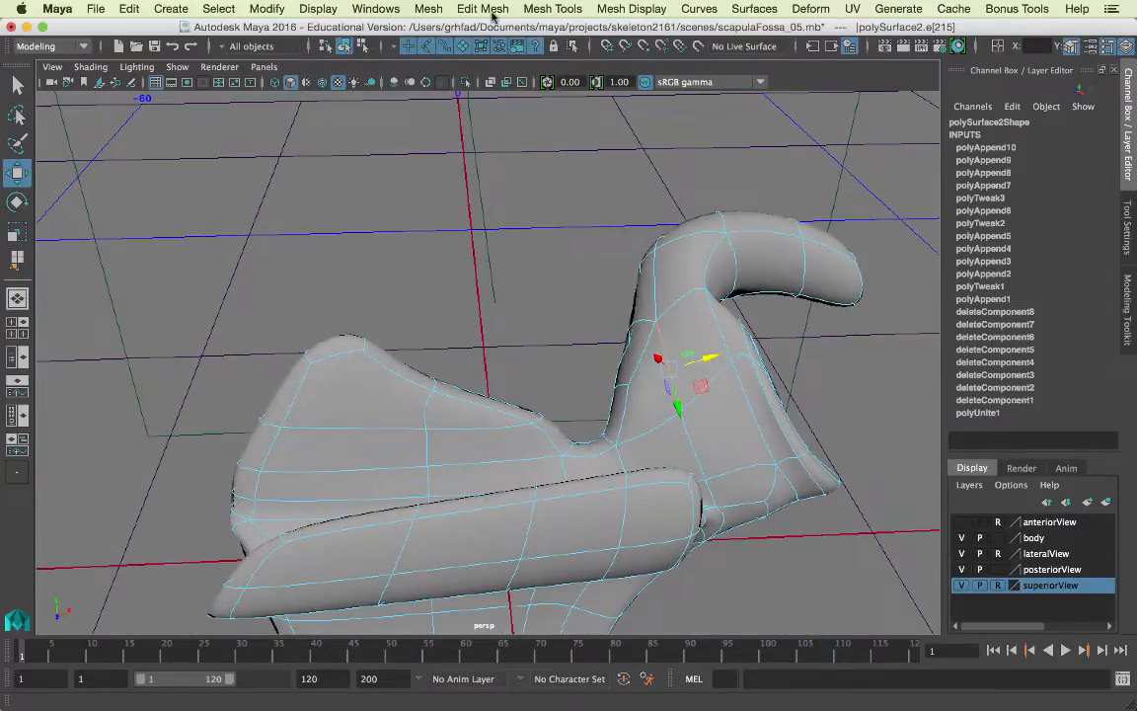
{"action": "left_click", "coordinate": [479, 10]}
{"action": "mouse_move", "coordinate": [544, 12]}
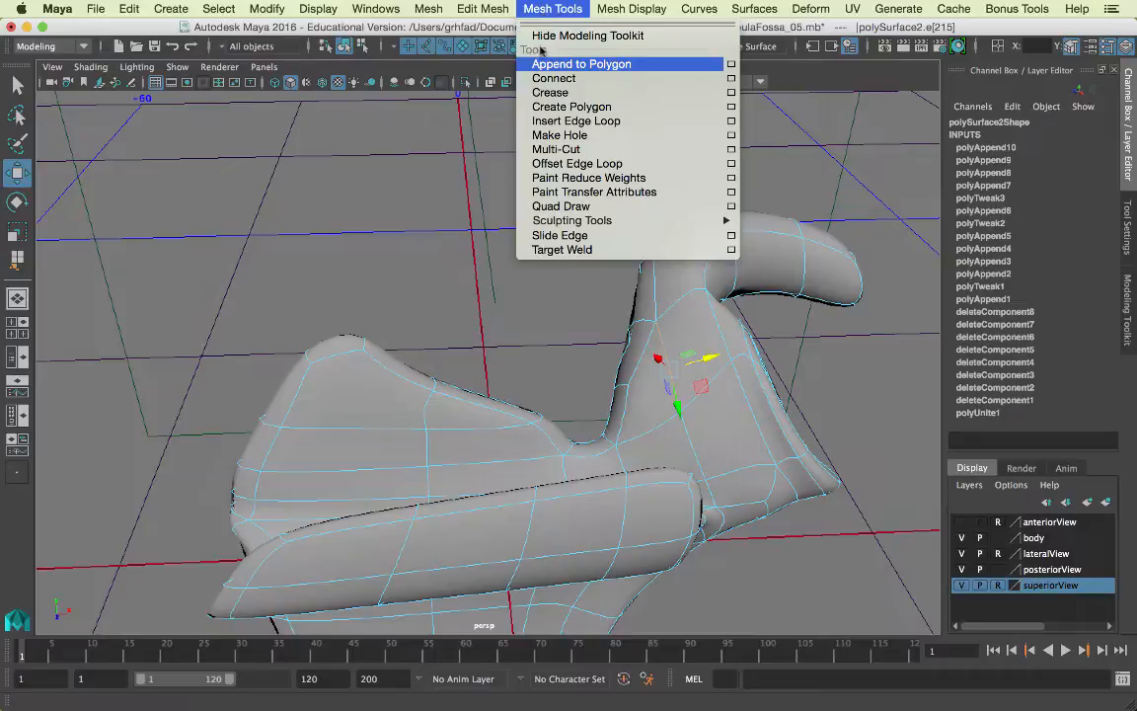
{"action": "left_click", "coordinate": [560, 235]}
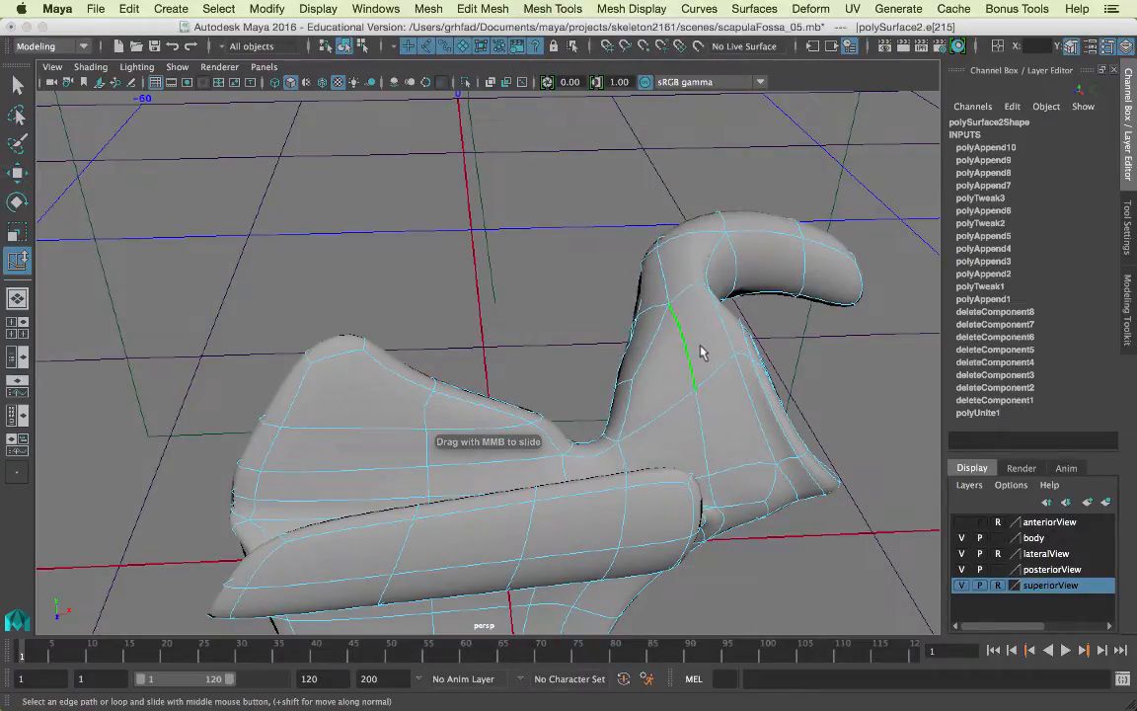
{"action": "middle_click_drag", "start_coordinate": [661, 366], "coordinate": [696, 352]}
Step: Slide the edge on the underside of the hooked process's bend slightly to even out the spacing there
{"action": "left_click_drag", "start_coordinate": [697, 353], "coordinate": [824, 353], "text": "alt"}
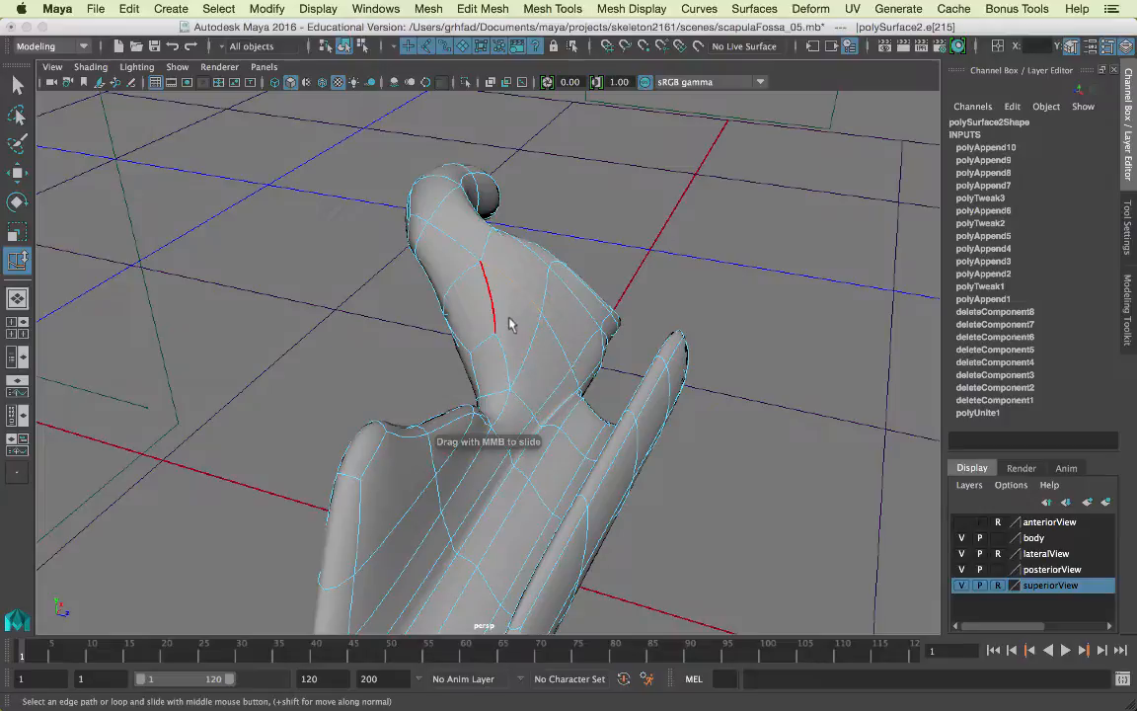
{"action": "left_click_drag", "start_coordinate": [495, 331], "coordinate": [578, 306], "text": "alt"}
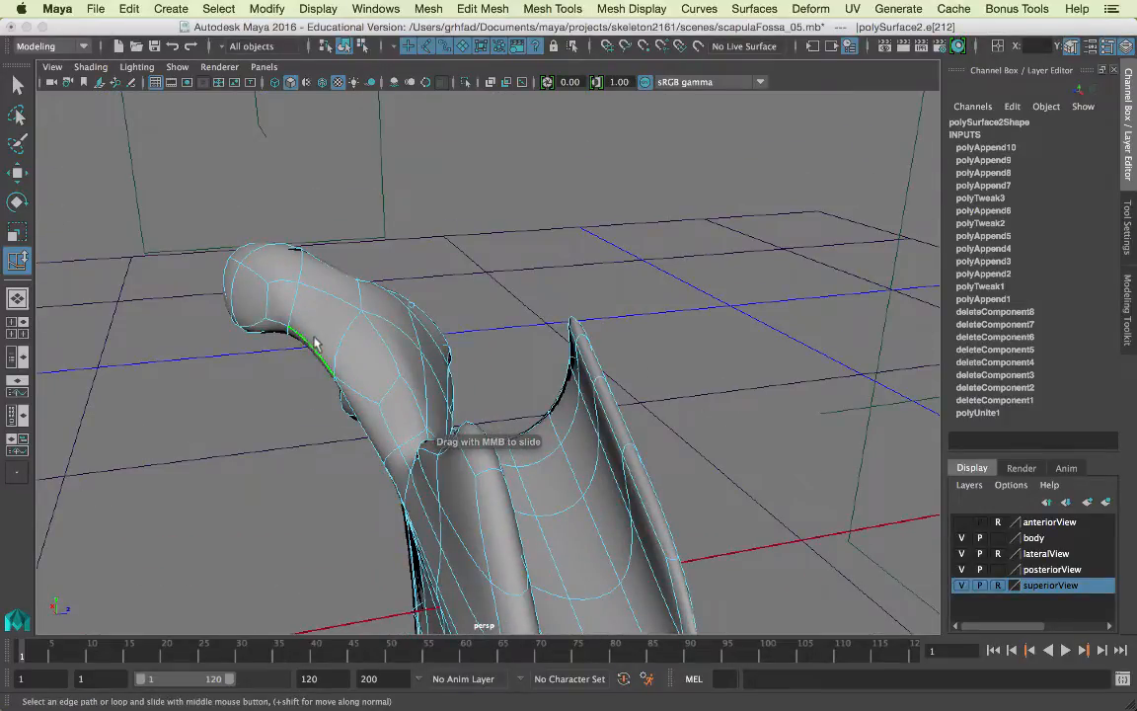
{"action": "mouse_move", "coordinate": [314, 336]}
{"action": "middle_mouse_down"}
{"action": "mouse_move", "coordinate": [322, 330]}
{"action": "mouse_move", "coordinate": [312, 335]}
{"action": "middle_mouse_up"}
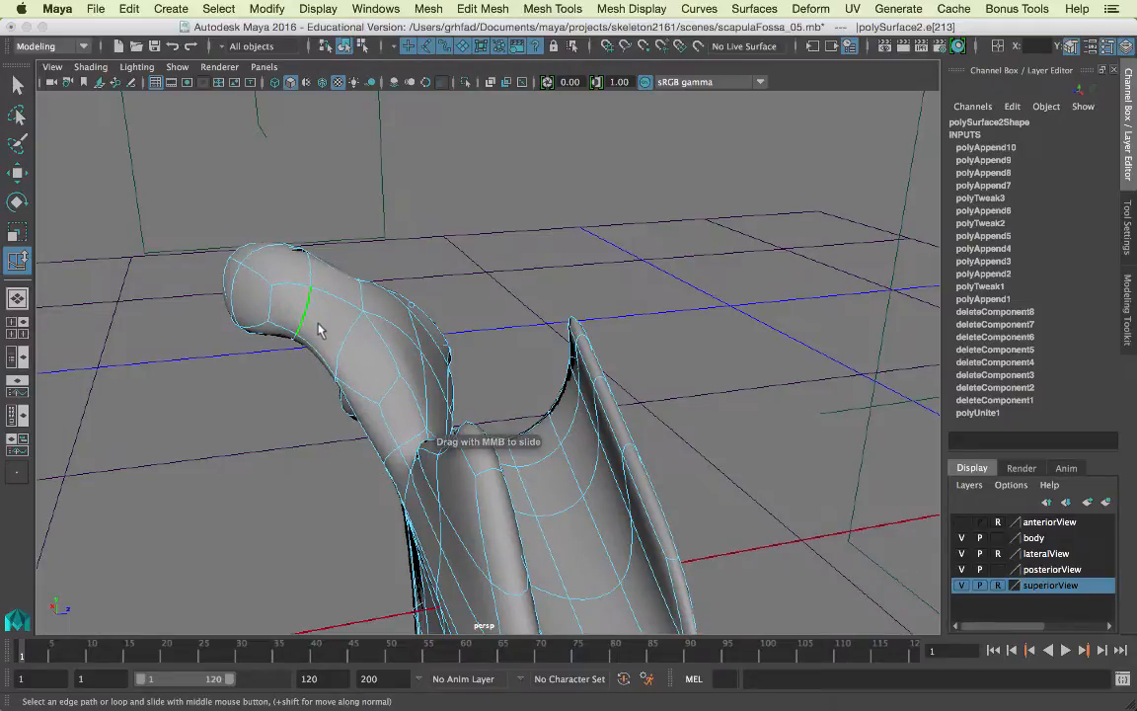
{"action": "left_click_drag", "start_coordinate": [322, 376], "coordinate": [258, 356], "text": "alt"}
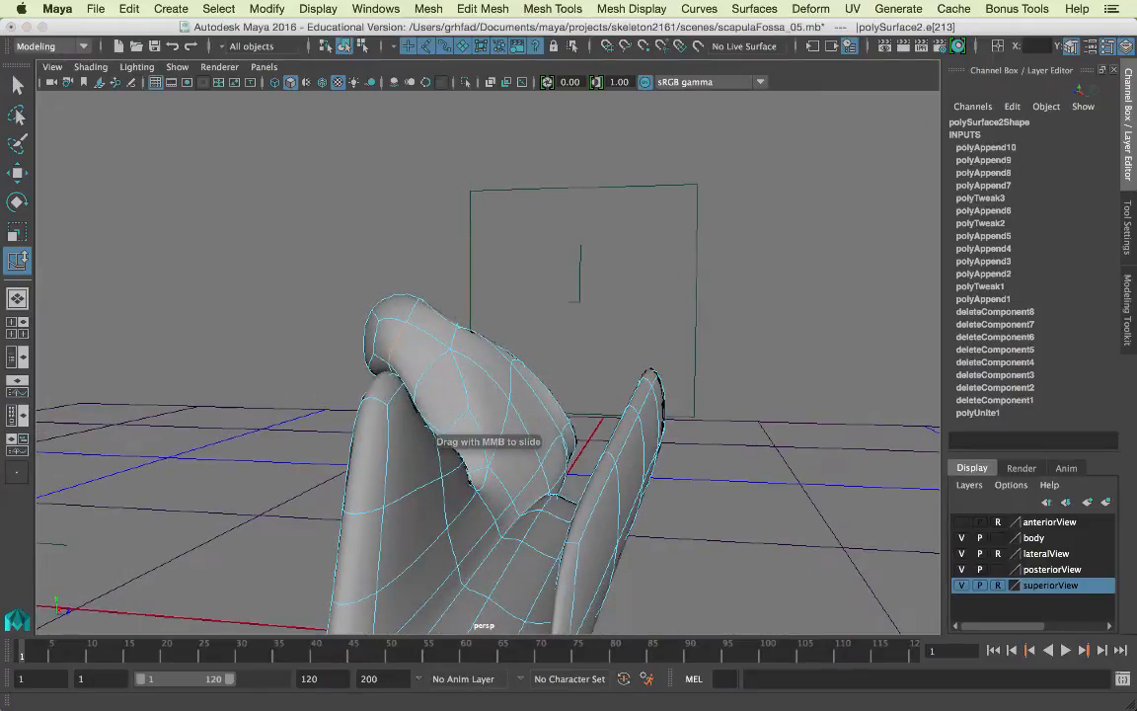